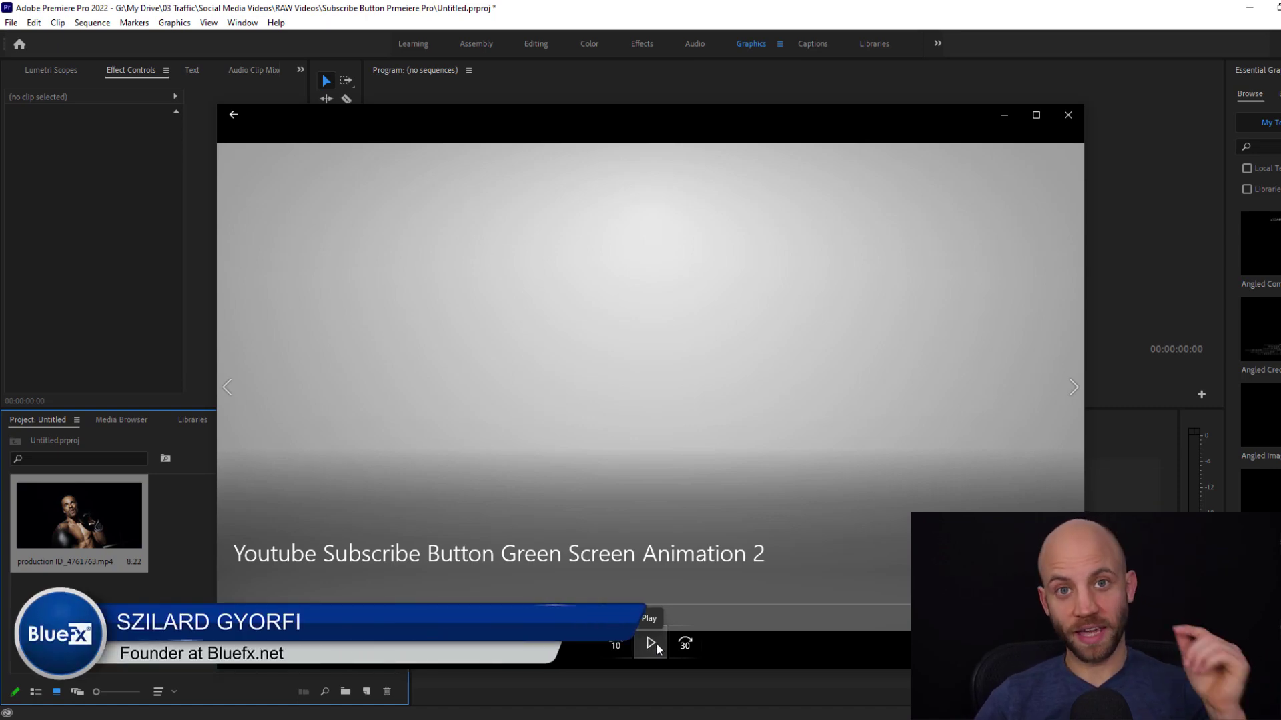
# - Play the Youtube Subscribe Button Green Screen Animation 2 preview video
pyautogui.click(651, 643)
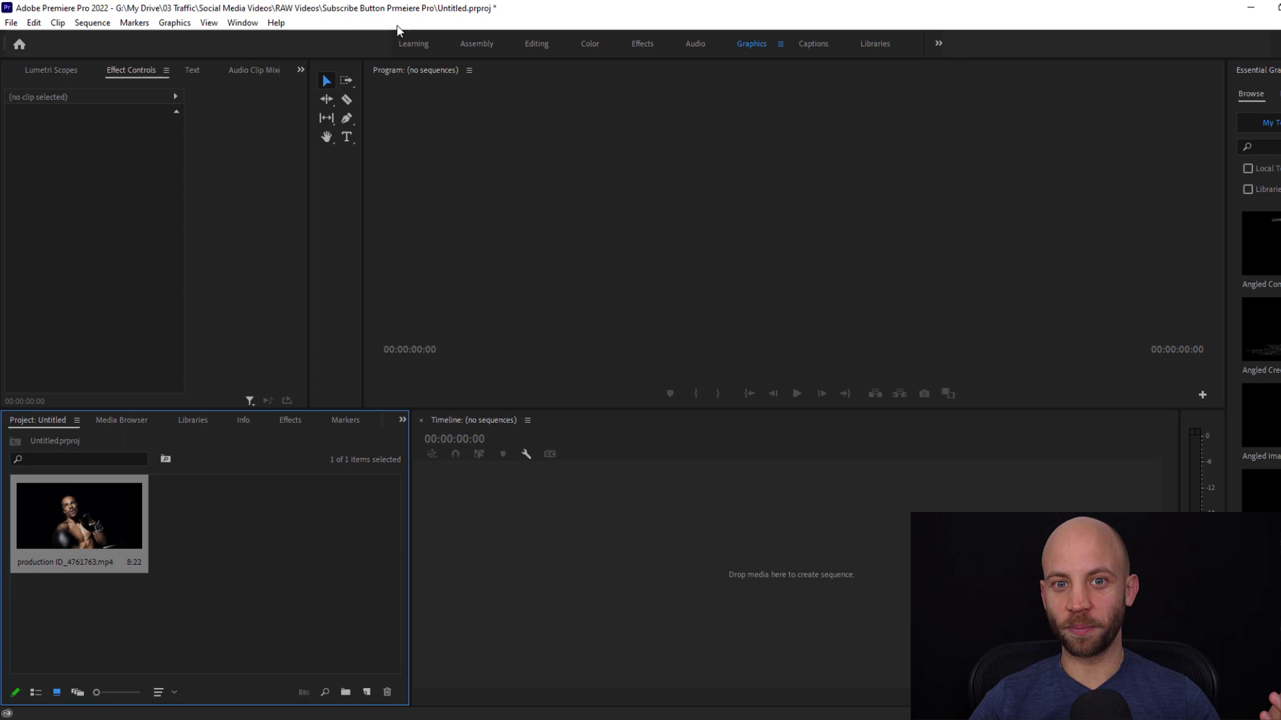
# - Create a sequence from production ID_4761763.mp4 in the empty timeline and scrub through its first seconds
pyautogui.click(238, 523)
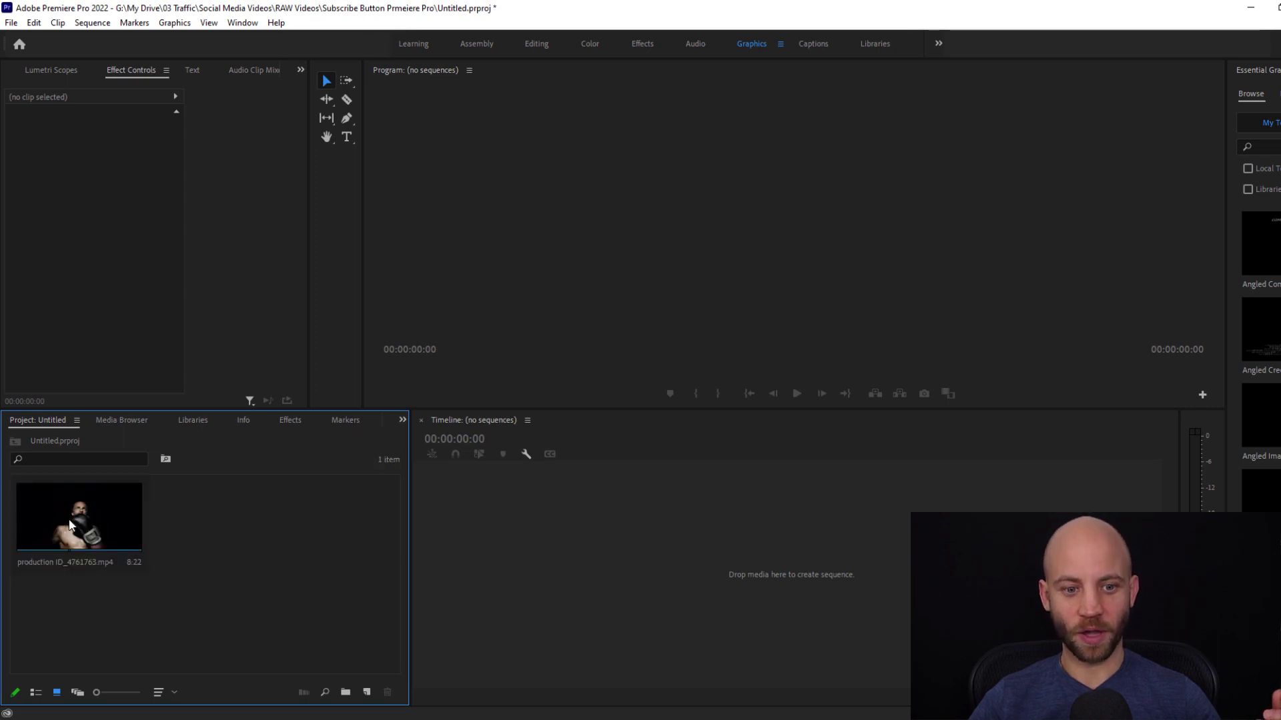
pyautogui.moveTo(44, 519); pyautogui.dragTo(455, 518)
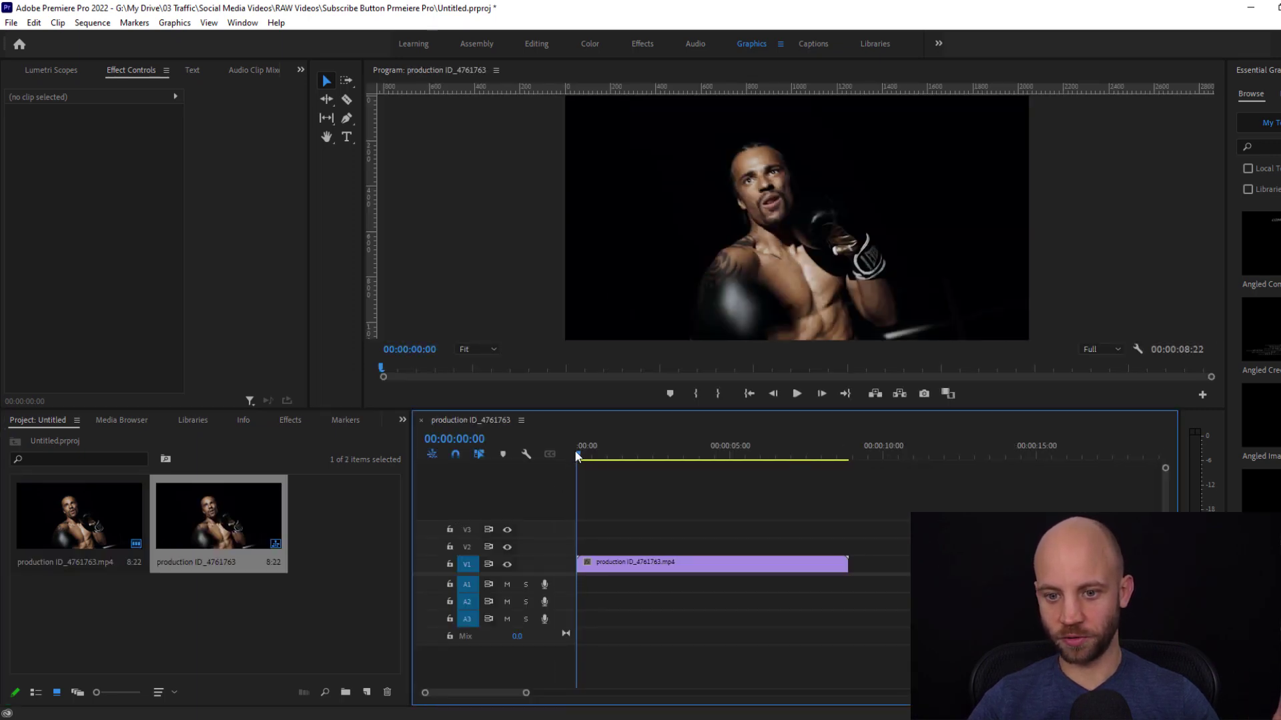
pyautogui.moveTo(577, 456); pyautogui.dragTo(647, 470)
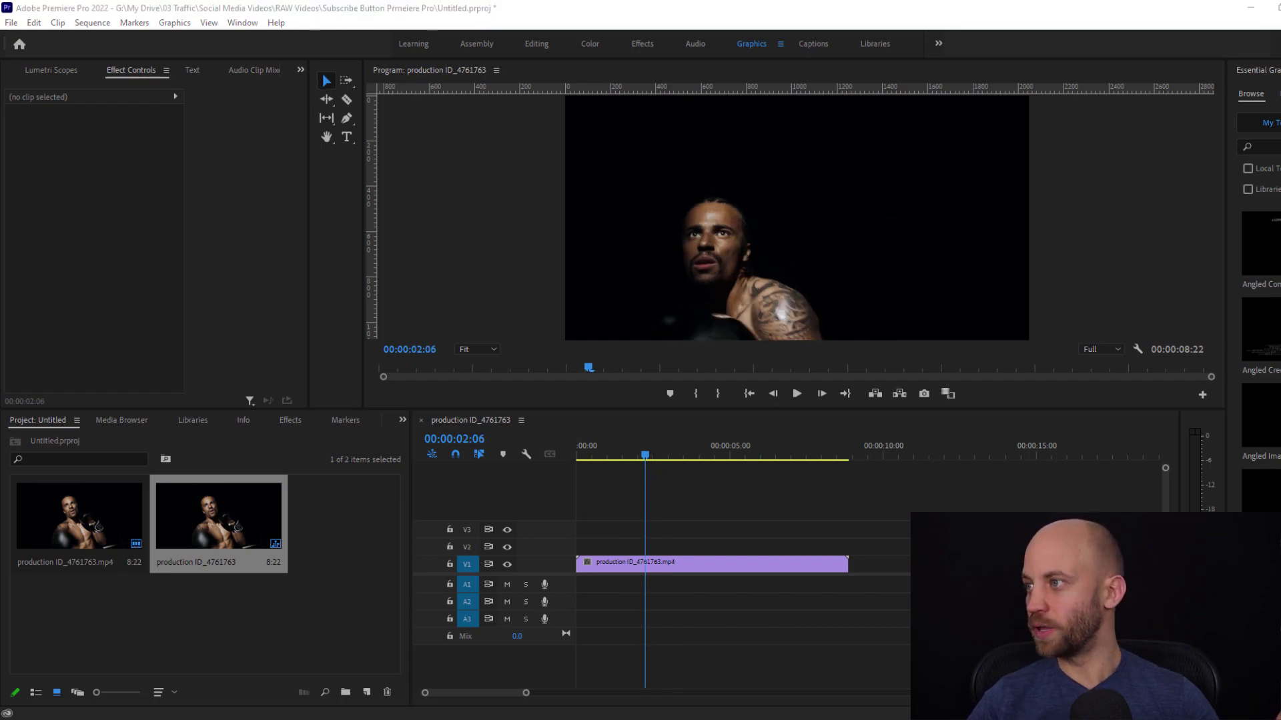
# - Import the four .mov files and four Green .mp4 files from the Subscribe Buttons With Sound folder into the project
pyautogui.hotkey('alt', 'Tab')
pyautogui.doubleClick(785, 190)
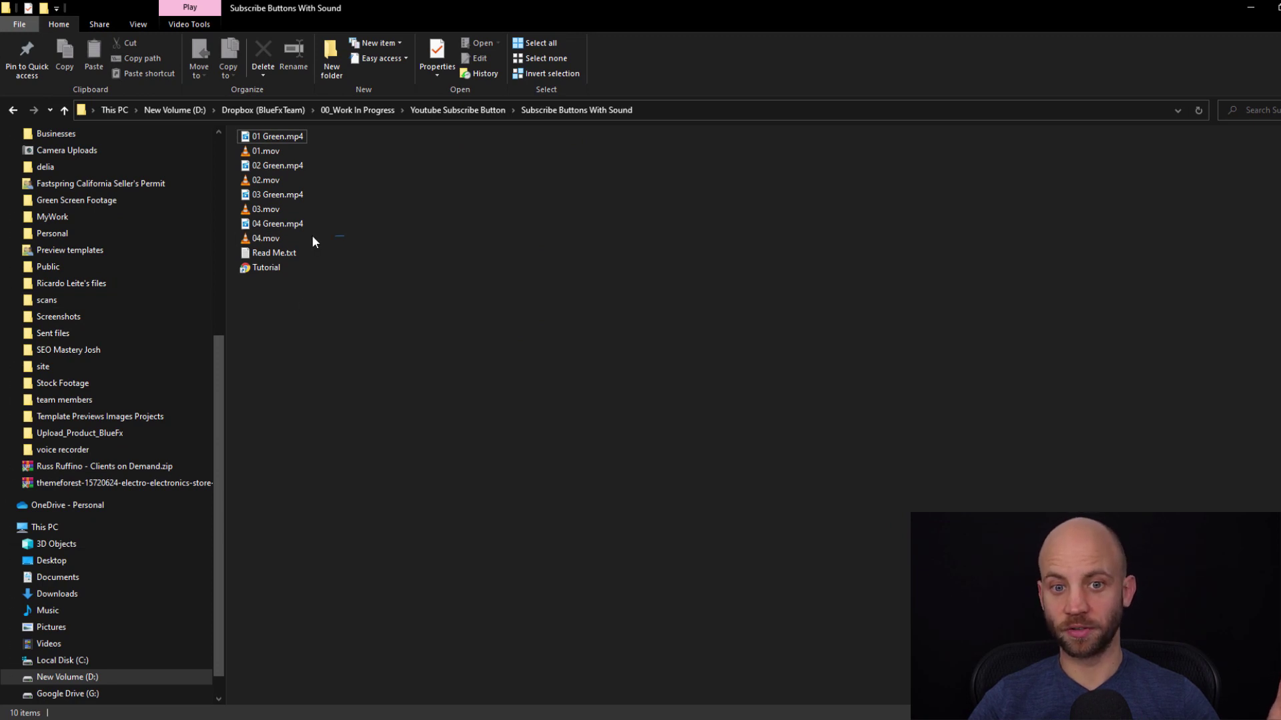
pyautogui.moveTo(270, 210); pyautogui.dragTo(316, 47)
pyautogui.moveTo(394, 7); pyautogui.dragTo(977, 64)
pyautogui.moveTo(870, 214); pyautogui.dragTo(315, 632)
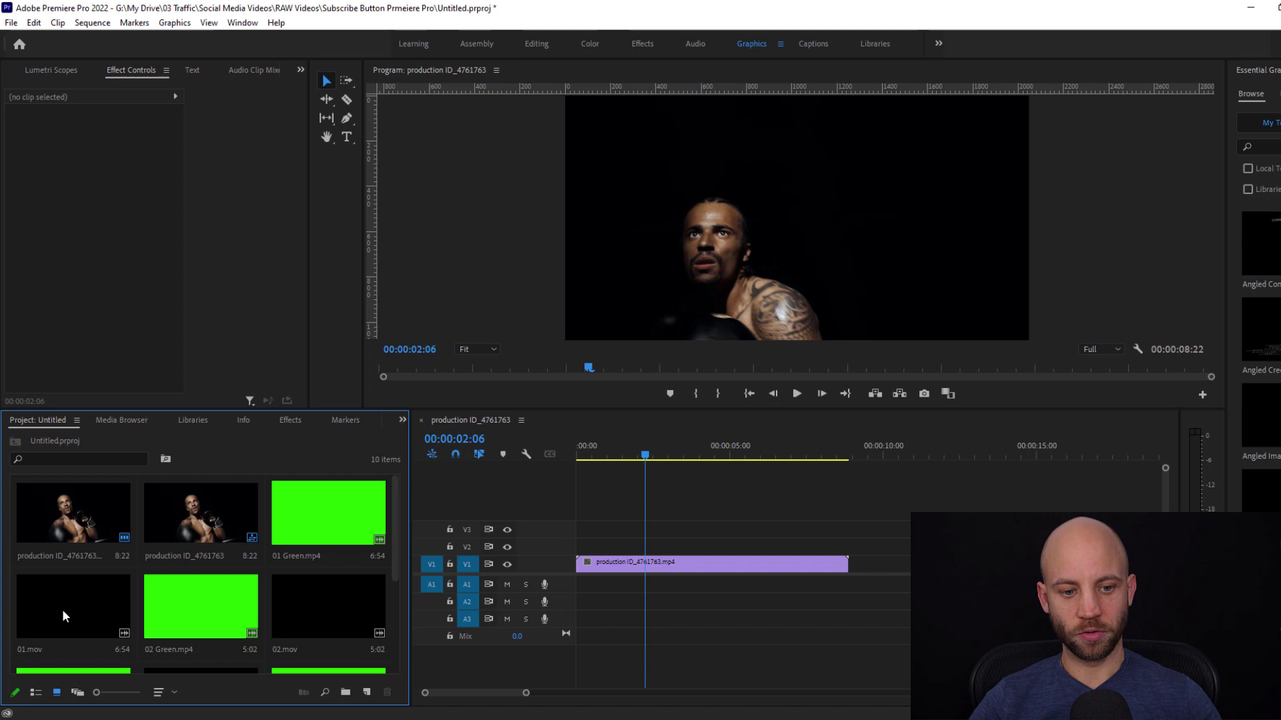
# - Place 01.mov on track V4 at the start of the sequence, above the boxer clip, and enlarge the program monitor
pyautogui.moveTo(59, 612); pyautogui.dragTo(691, 456)
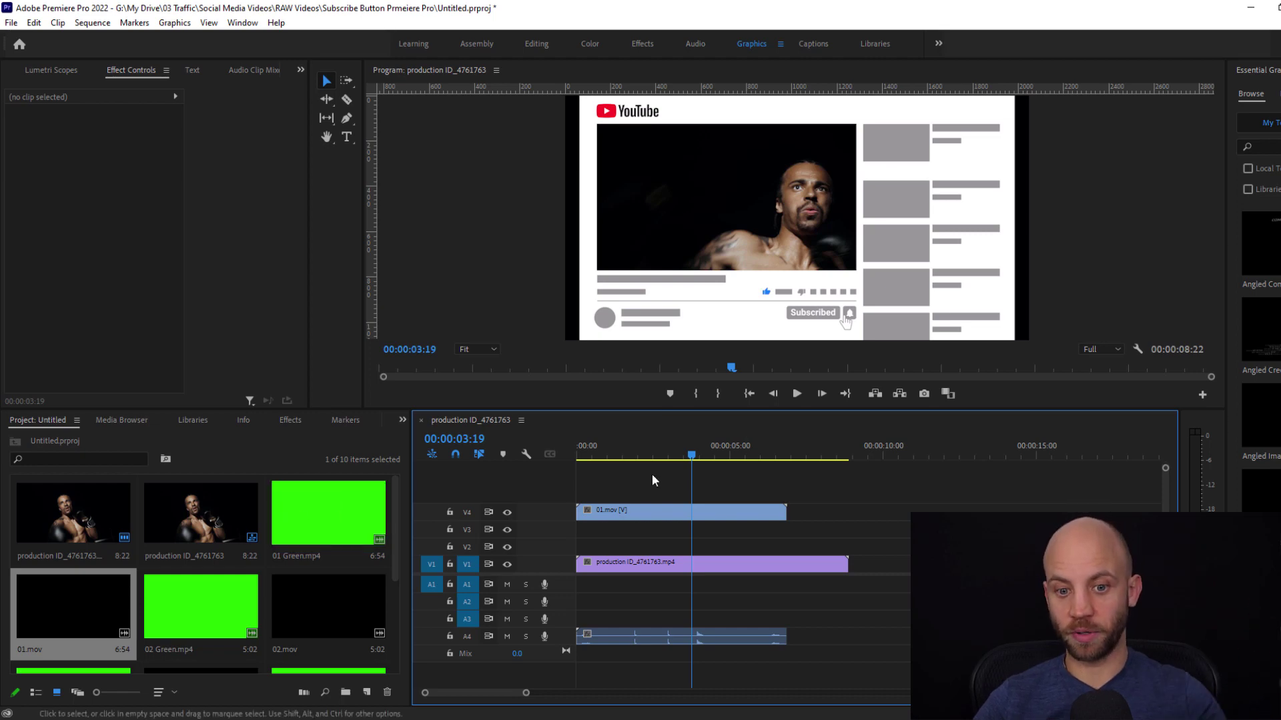
pyautogui.moveTo(592, 452)
pyautogui.mouseDown()
pyautogui.moveTo(581, 449)
pyautogui.moveTo(621, 444)
pyautogui.moveTo(594, 444)
pyautogui.mouseUp()
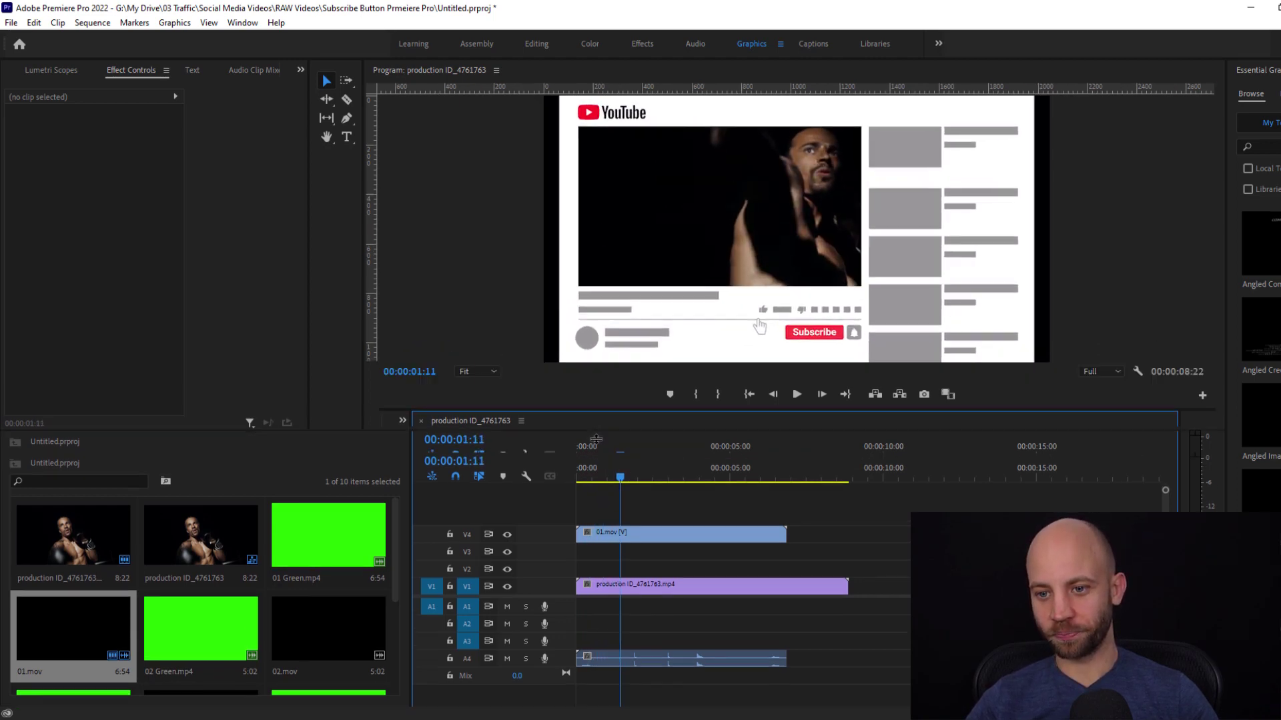
# - Play the sequence from the start to check the subscribe animation over the boxer clip
pyautogui.moveTo(614, 501); pyautogui.dragTo(569, 471)
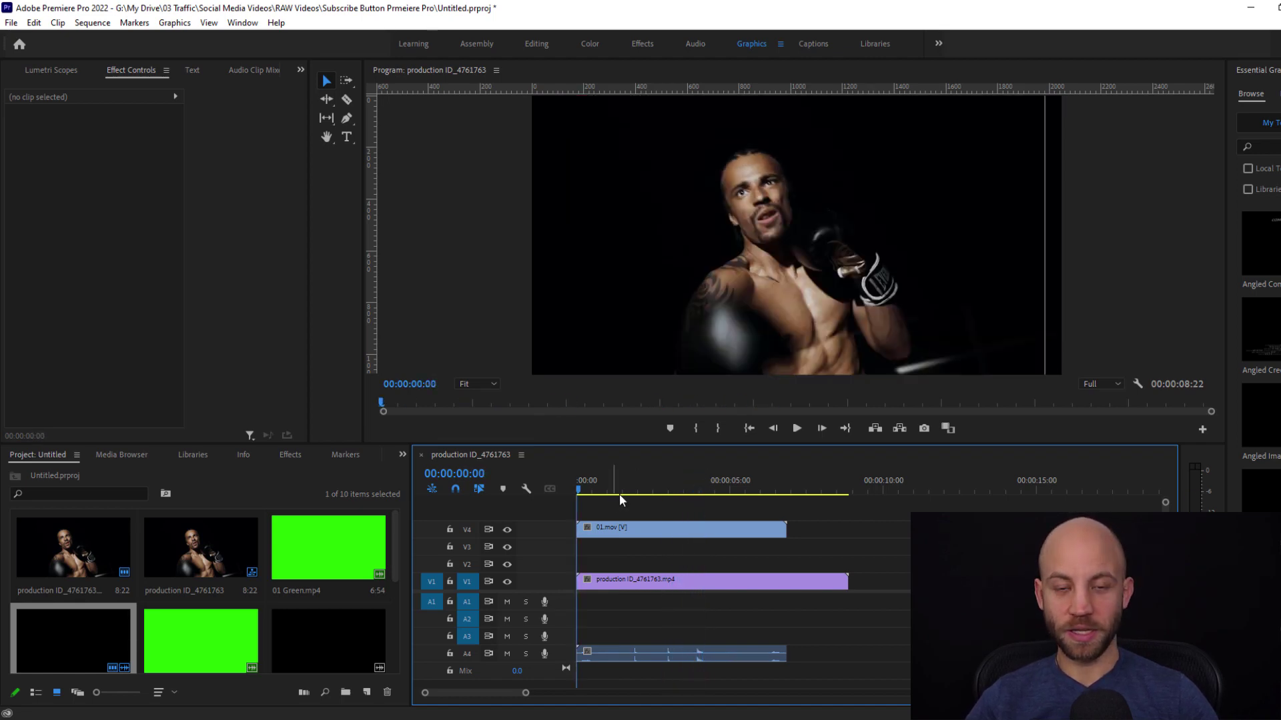
pyautogui.press('space')
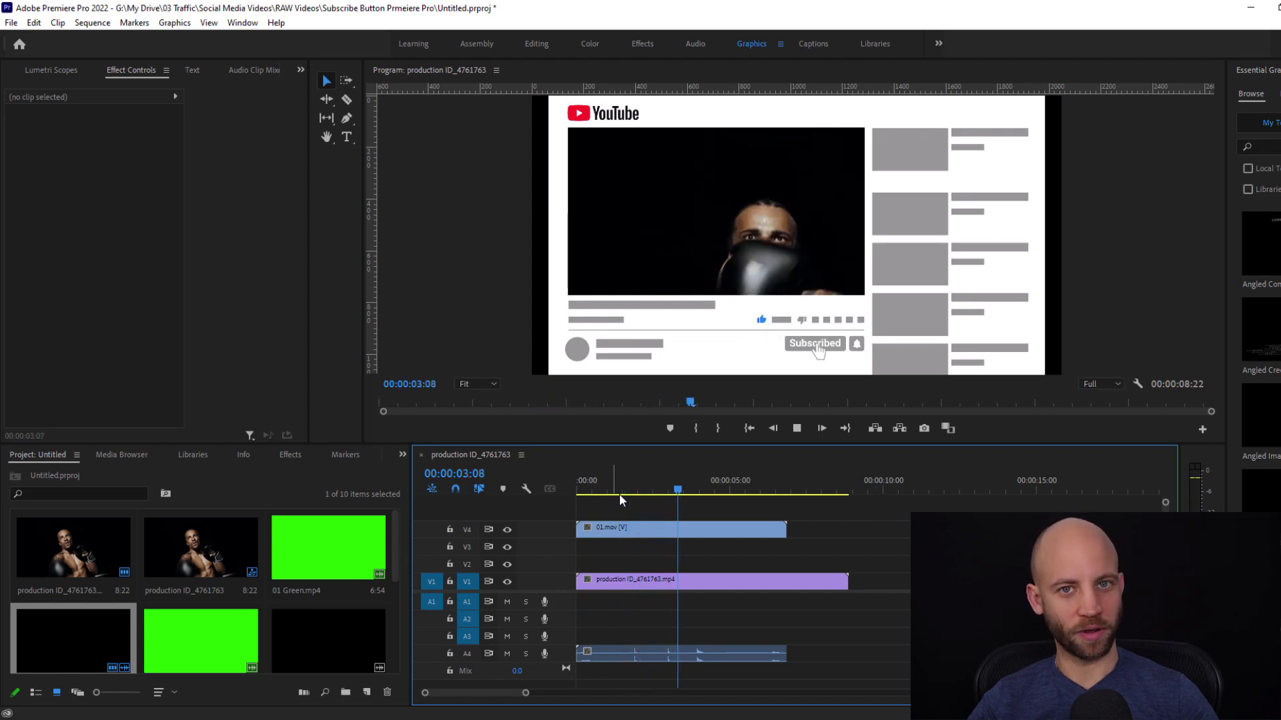
pyautogui.press('space')
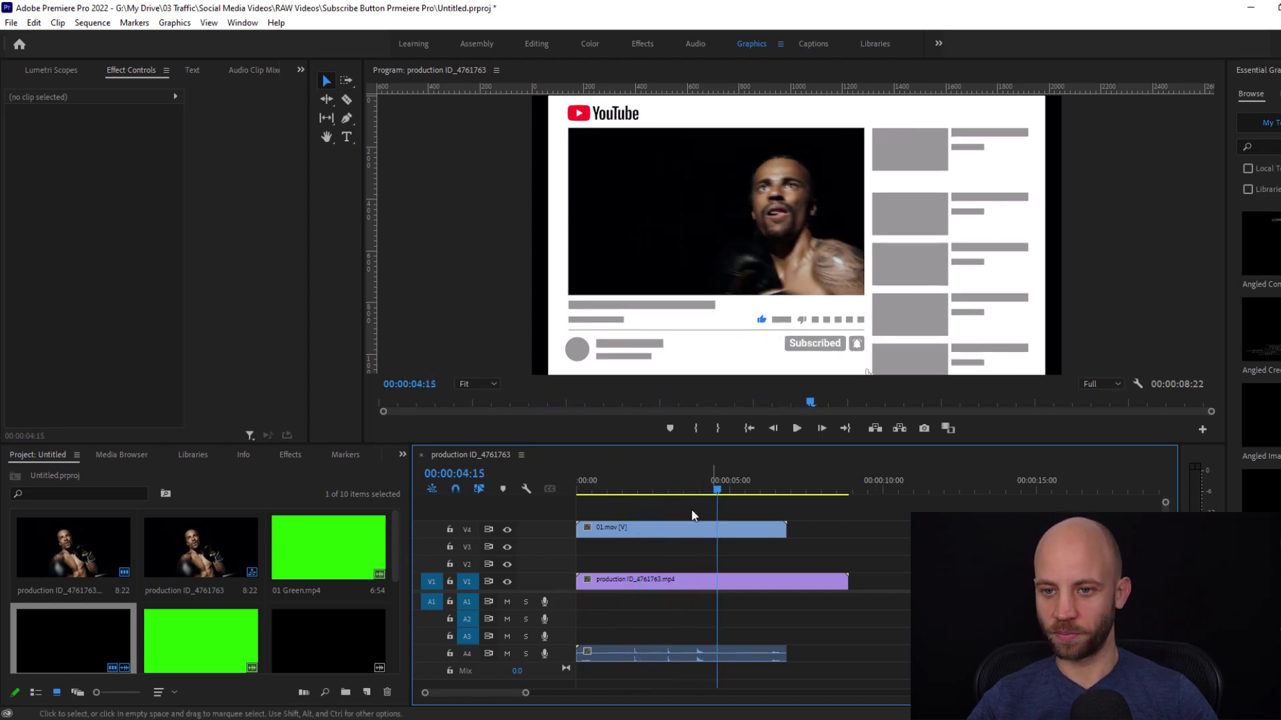
# - Set the scale of the 01.mov overlay clip to 107, checking it with the full YouTube page layout in view
pyautogui.moveTo(587, 489)
pyautogui.mouseDown()
pyautogui.moveTo(715, 490)
pyautogui.moveTo(601, 489)
pyautogui.mouseUp()
pyautogui.click(661, 488)
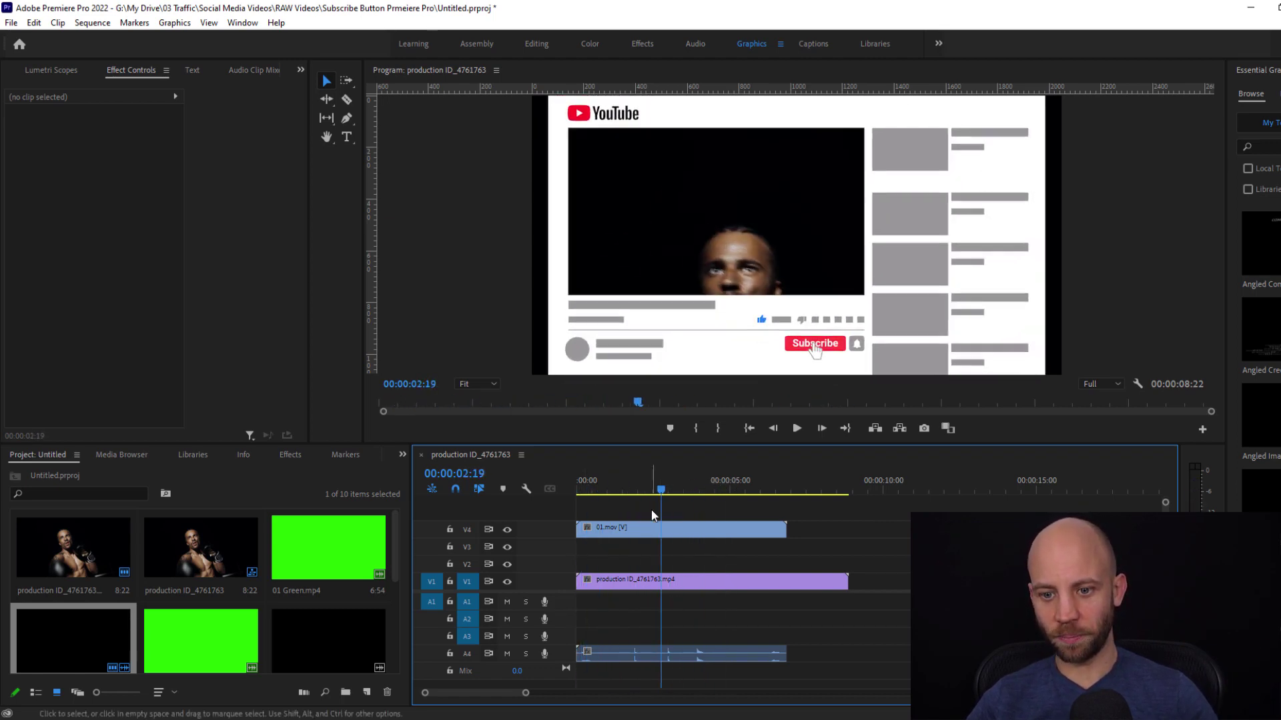
pyautogui.click(651, 528)
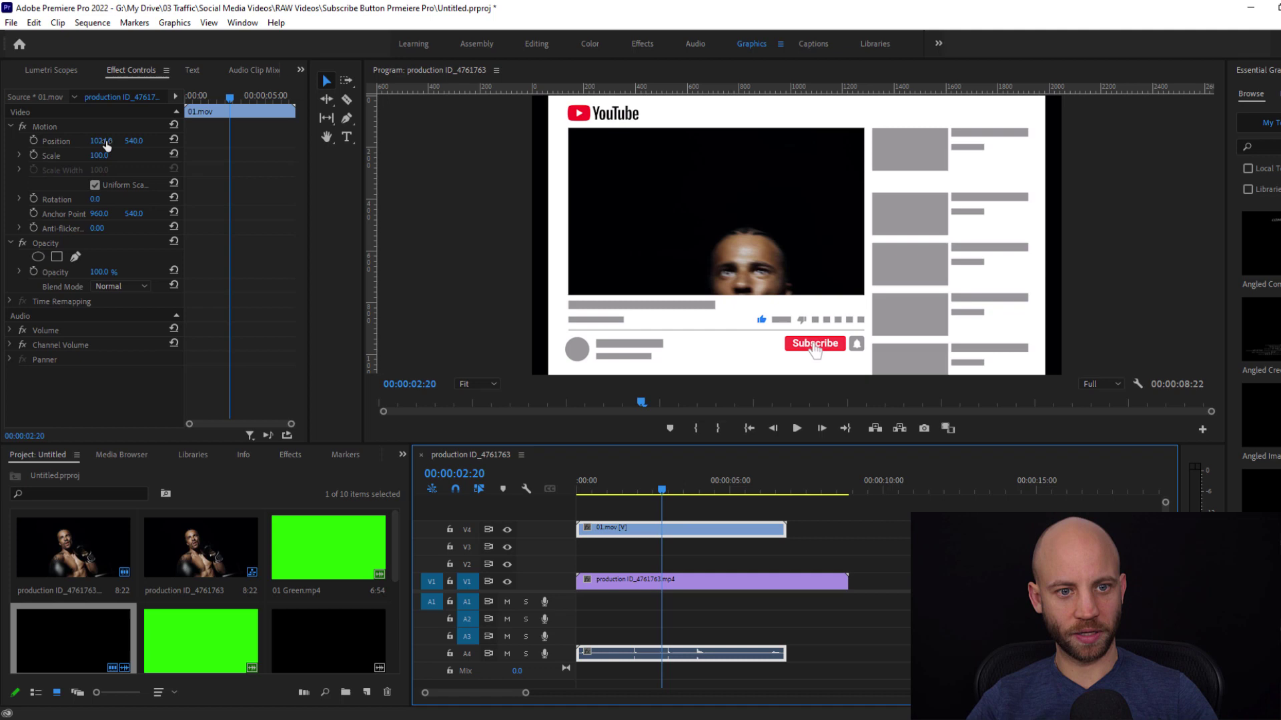
pyautogui.moveTo(99, 155); pyautogui.dragTo(104, 155)
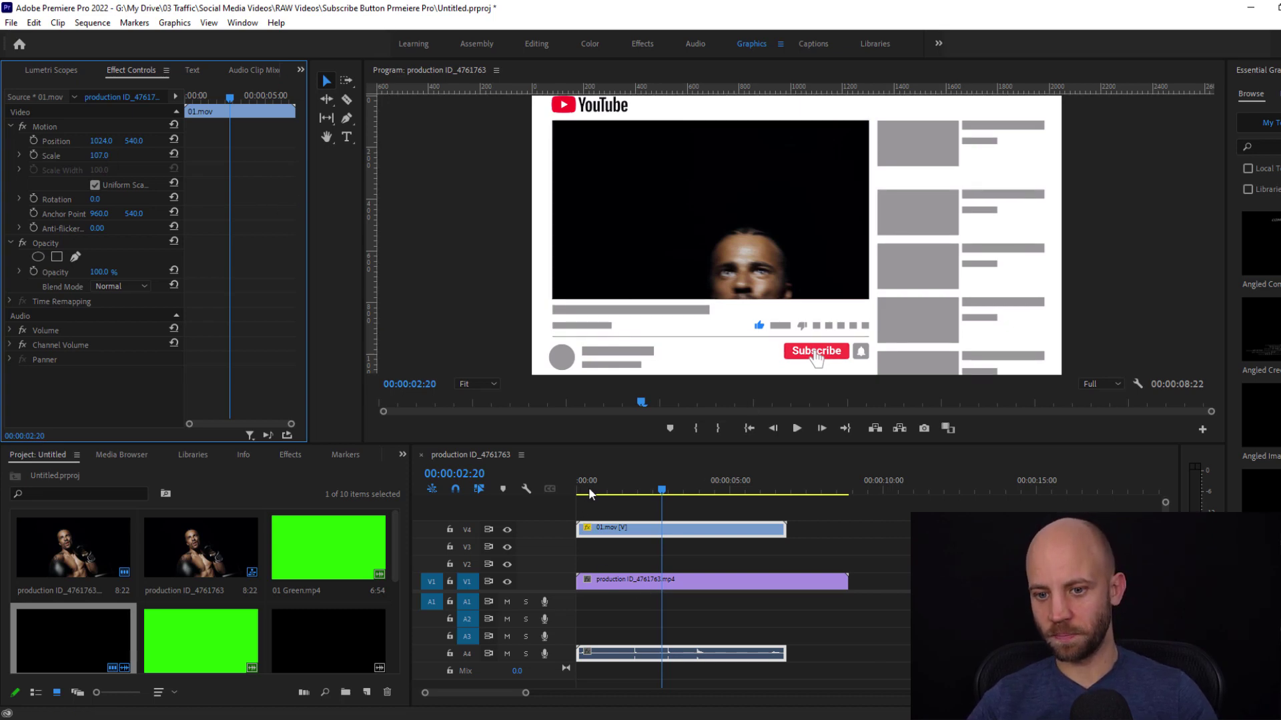
# - Play the sequence from the start to review the enlarged 01.mov overlay
pyautogui.moveTo(588, 487)
pyautogui.mouseDown()
pyautogui.moveTo(665, 479)
pyautogui.moveTo(573, 478)
pyautogui.mouseUp()
pyautogui.press('space')
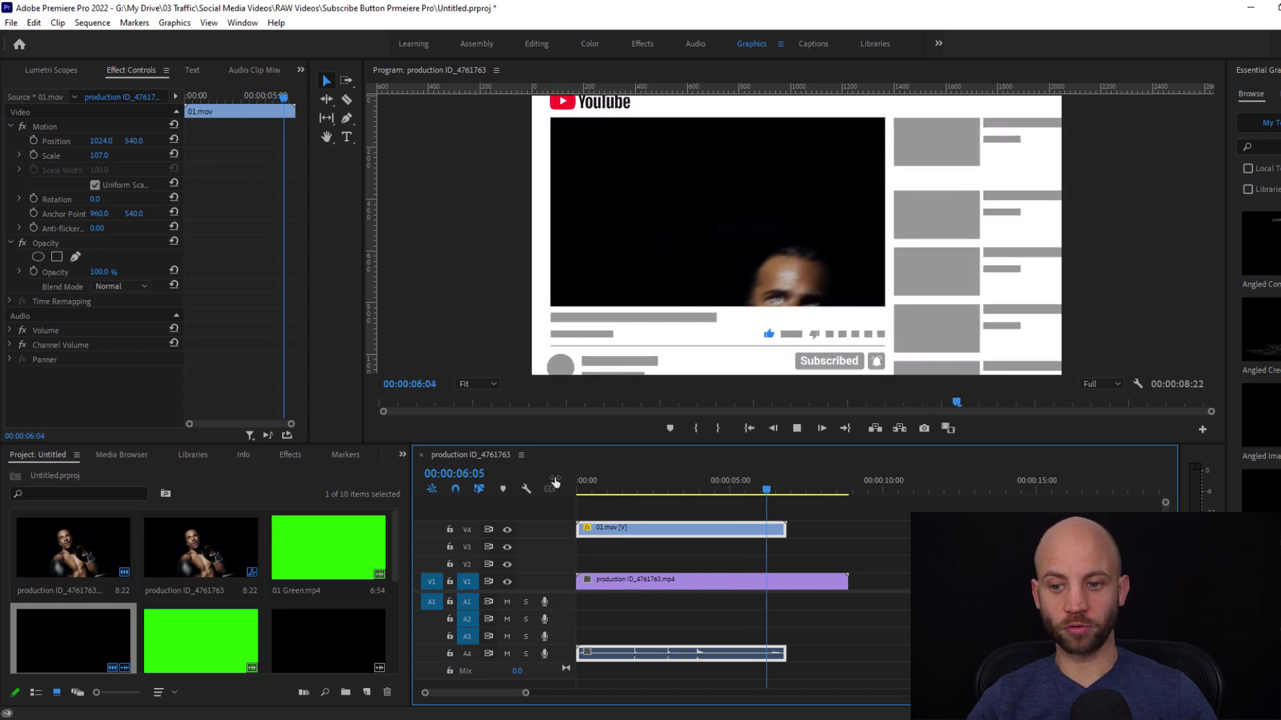
pyautogui.press('space')
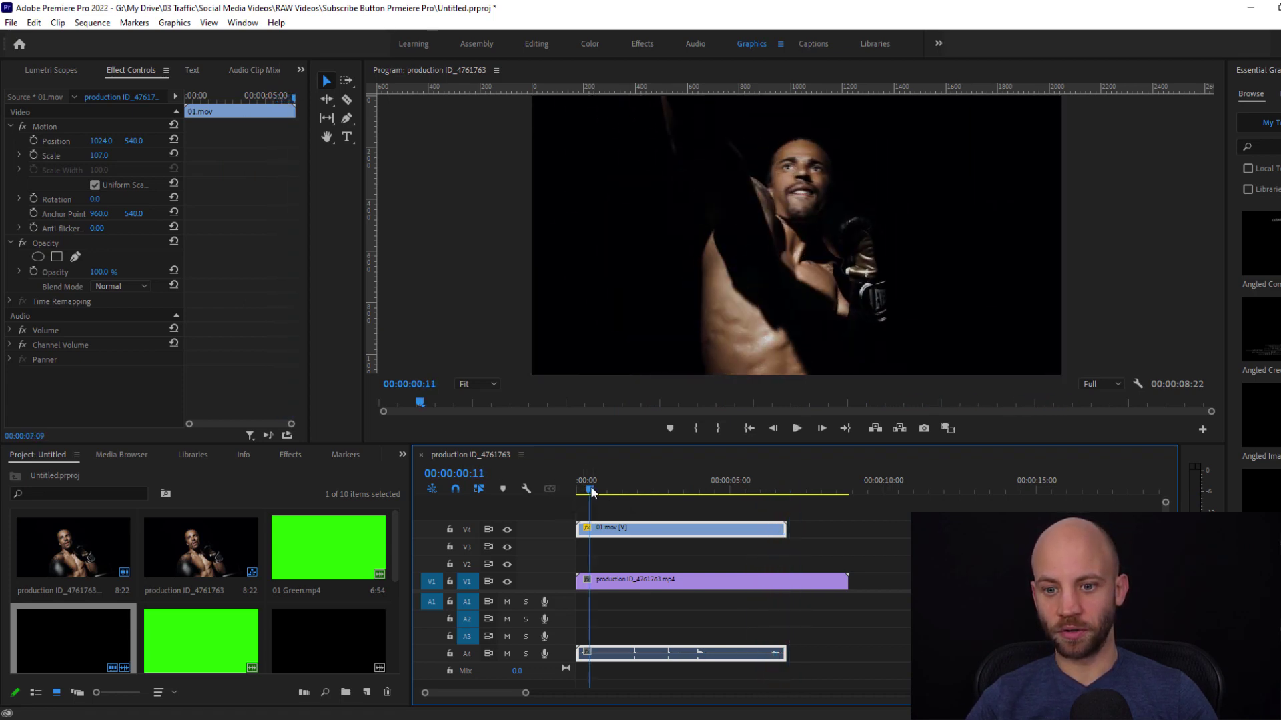
# - Keyframe the boxer clip's scale from 100 at 00:00:00:00 to 65 at 00:00:01:07
pyautogui.moveTo(592, 492); pyautogui.dragTo(565, 483)
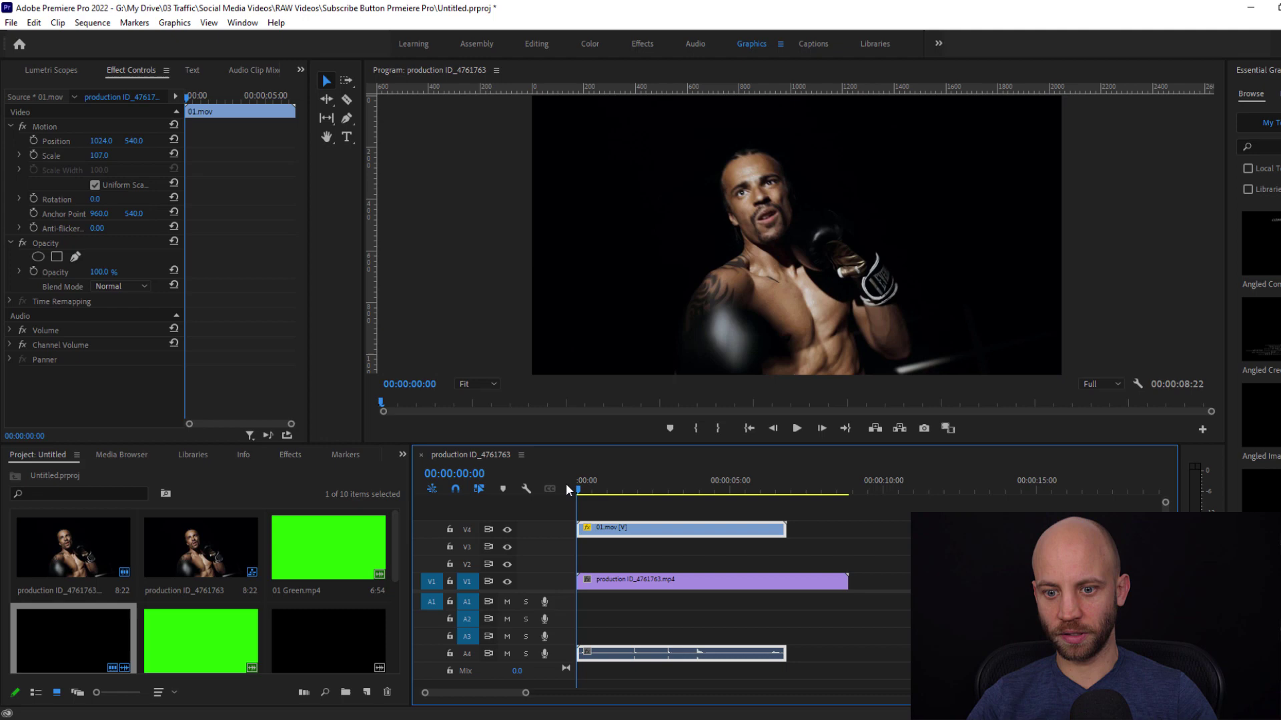
pyautogui.click(595, 582)
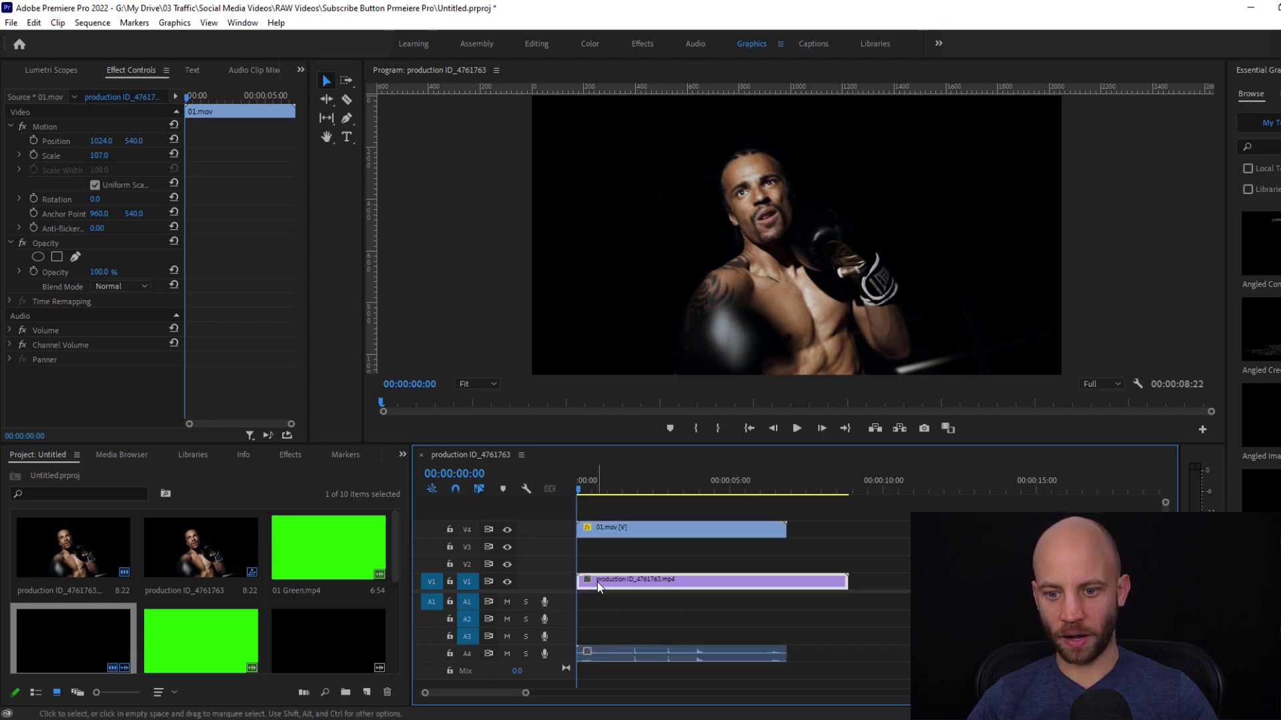
pyautogui.click(34, 157)
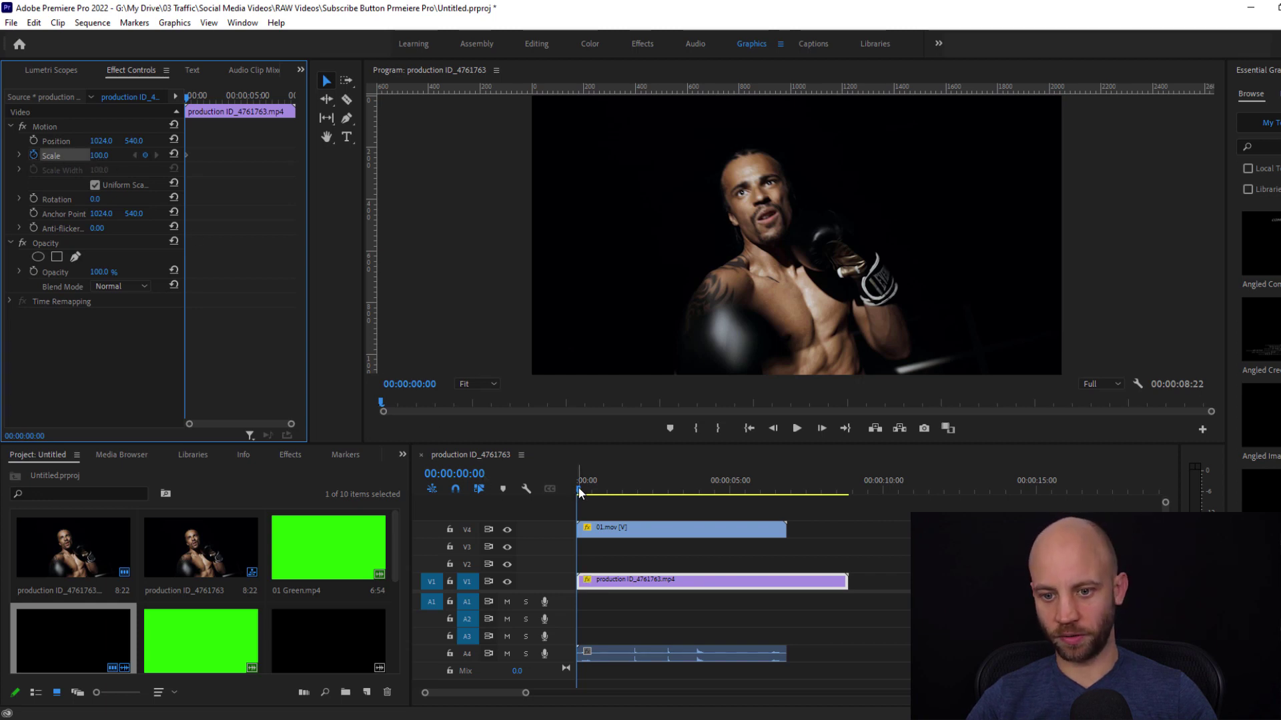
pyautogui.moveTo(579, 493); pyautogui.dragTo(618, 491)
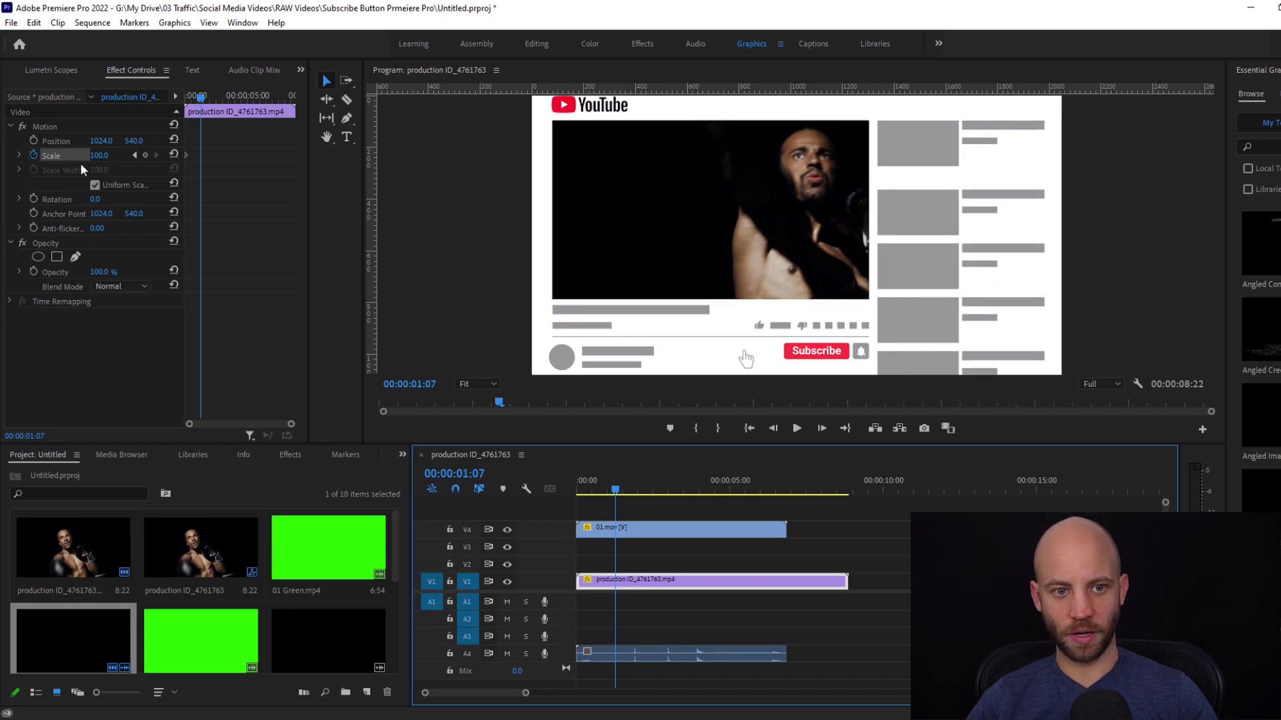
pyautogui.moveTo(100, 159)
pyautogui.mouseDown()
pyautogui.moveTo(54, 159)
pyautogui.moveTo(106, 156)
pyautogui.moveTo(97, 162)
pyautogui.mouseUp()
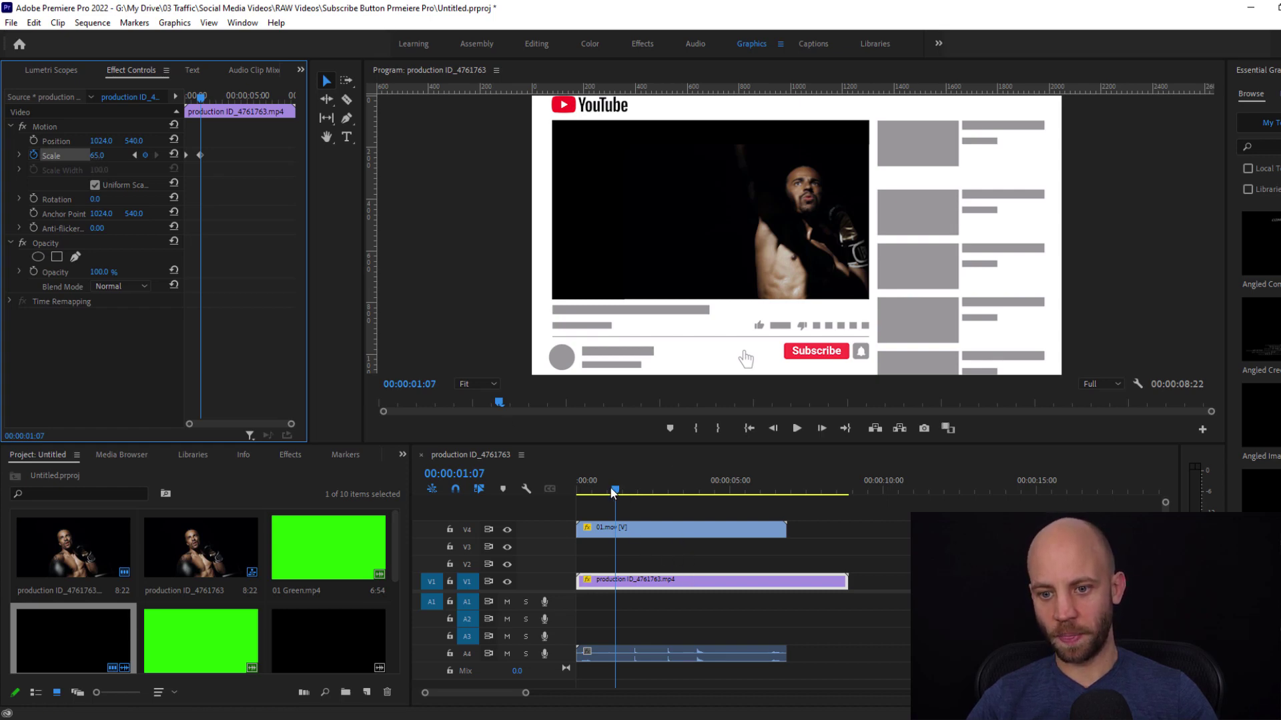
# - Play the sequence from the start to review the boxer clip's scale-down animation
pyautogui.moveTo(612, 491)
pyautogui.mouseDown()
pyautogui.moveTo(582, 481)
pyautogui.moveTo(618, 475)
pyautogui.moveTo(592, 481)
pyautogui.mouseUp()
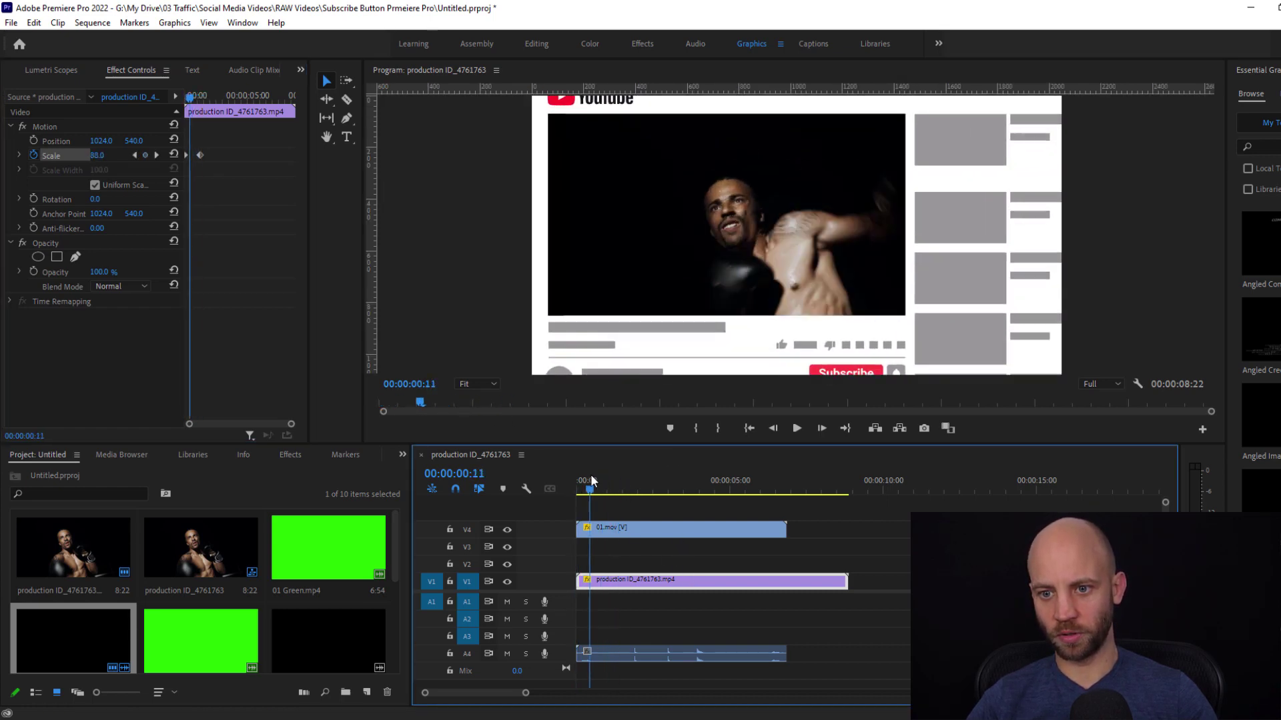
pyautogui.click(527, 479)
pyautogui.press('space')
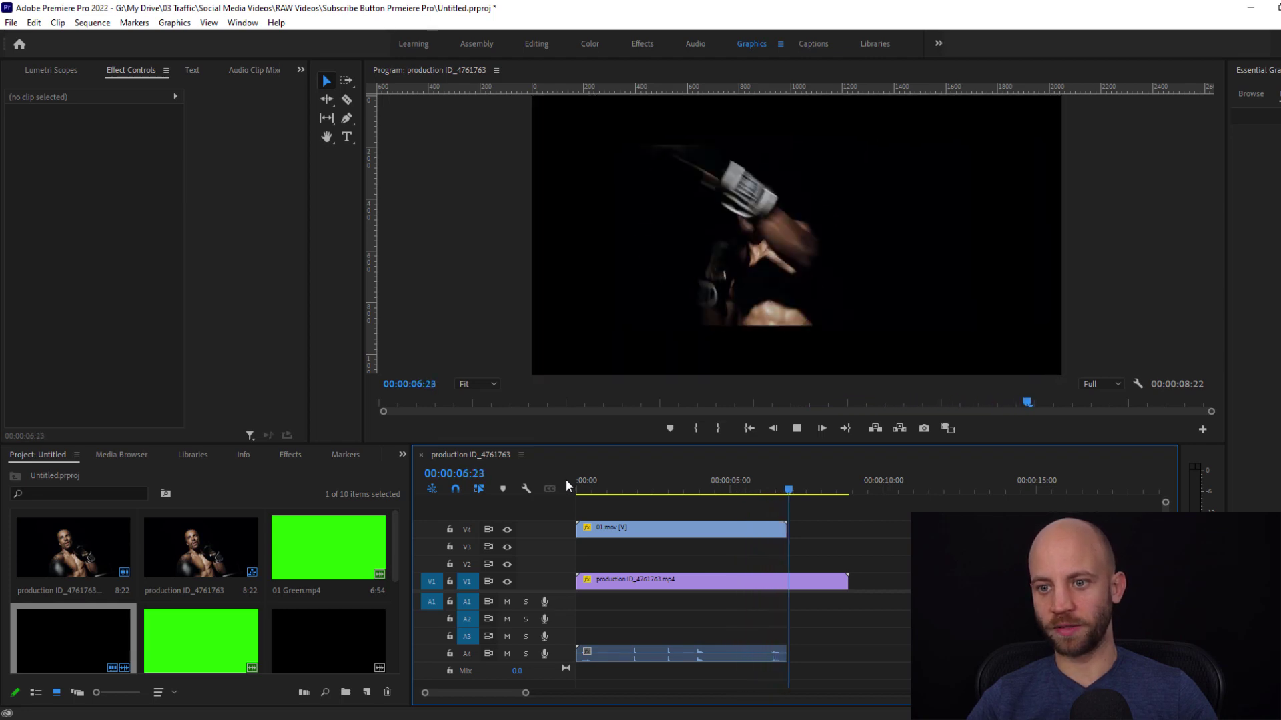
pyautogui.press('space')
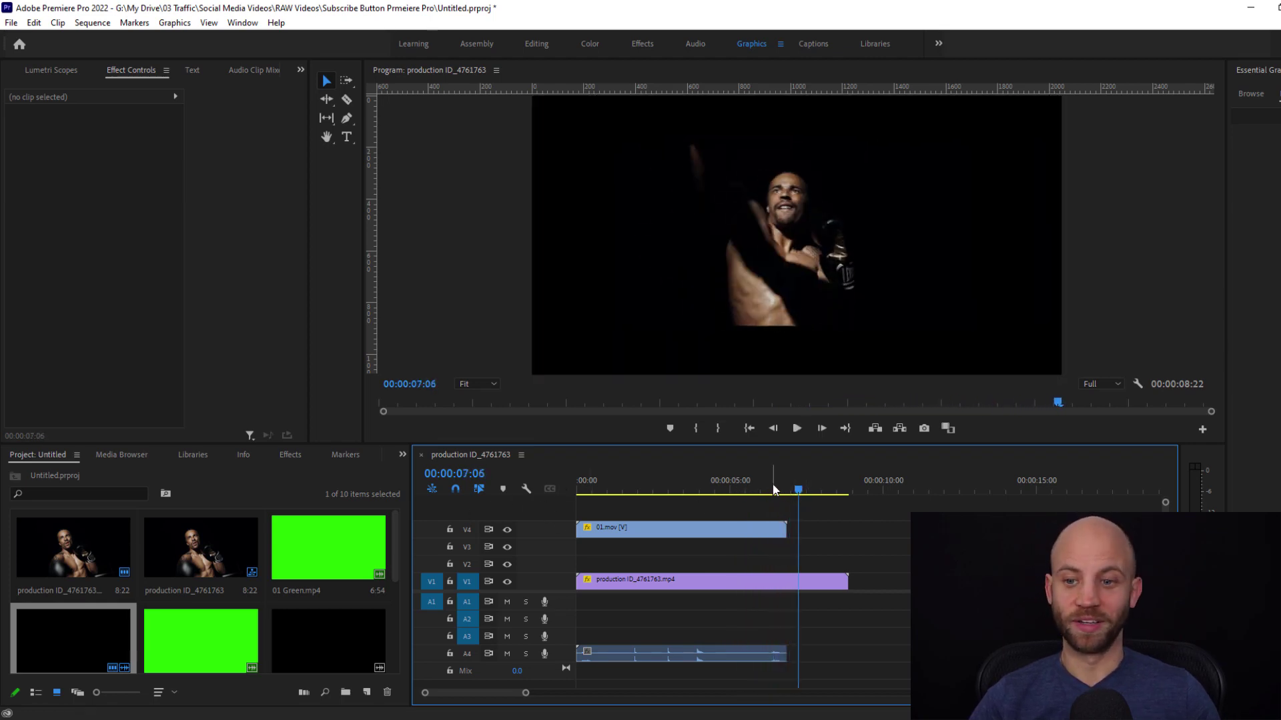
# - Add boxer clip scale keyframes of 65 at 00:00:05:18 and 100 at 00:00:06:23
pyautogui.moveTo(774, 491); pyautogui.dragTo(754, 475)
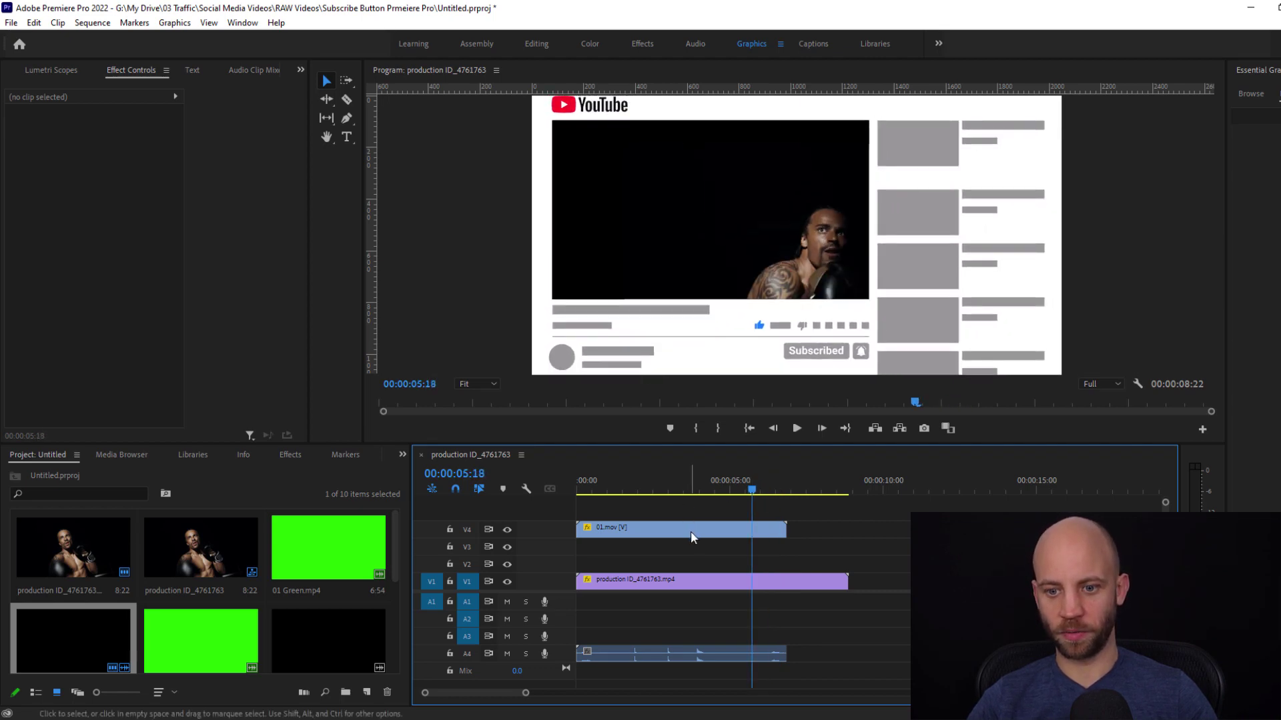
pyautogui.click(708, 586)
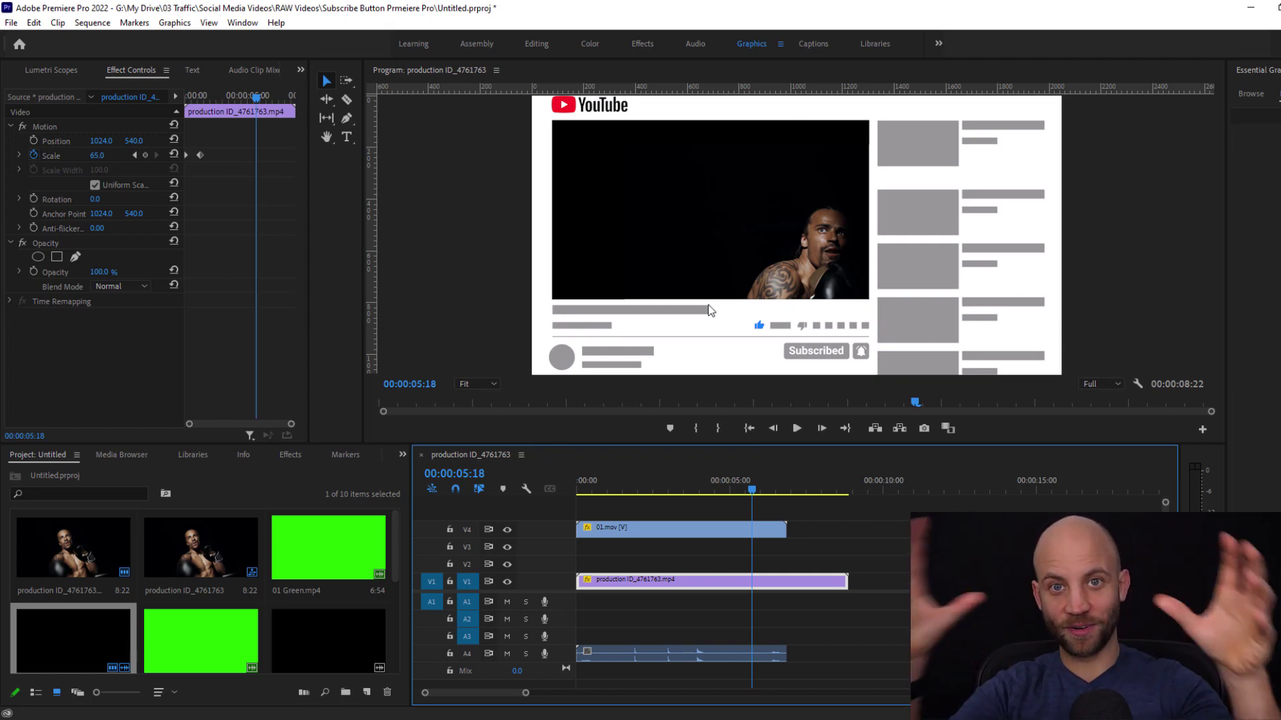
pyautogui.click(146, 154)
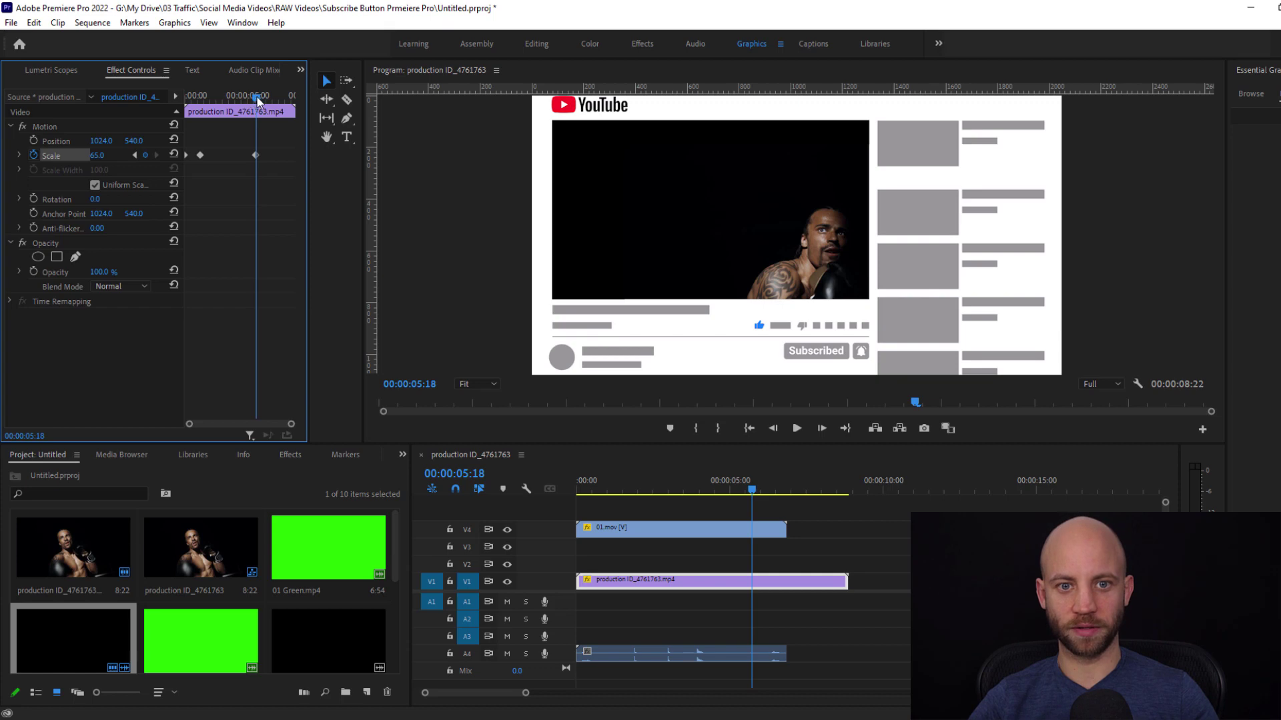
pyautogui.moveTo(258, 100); pyautogui.dragTo(270, 100)
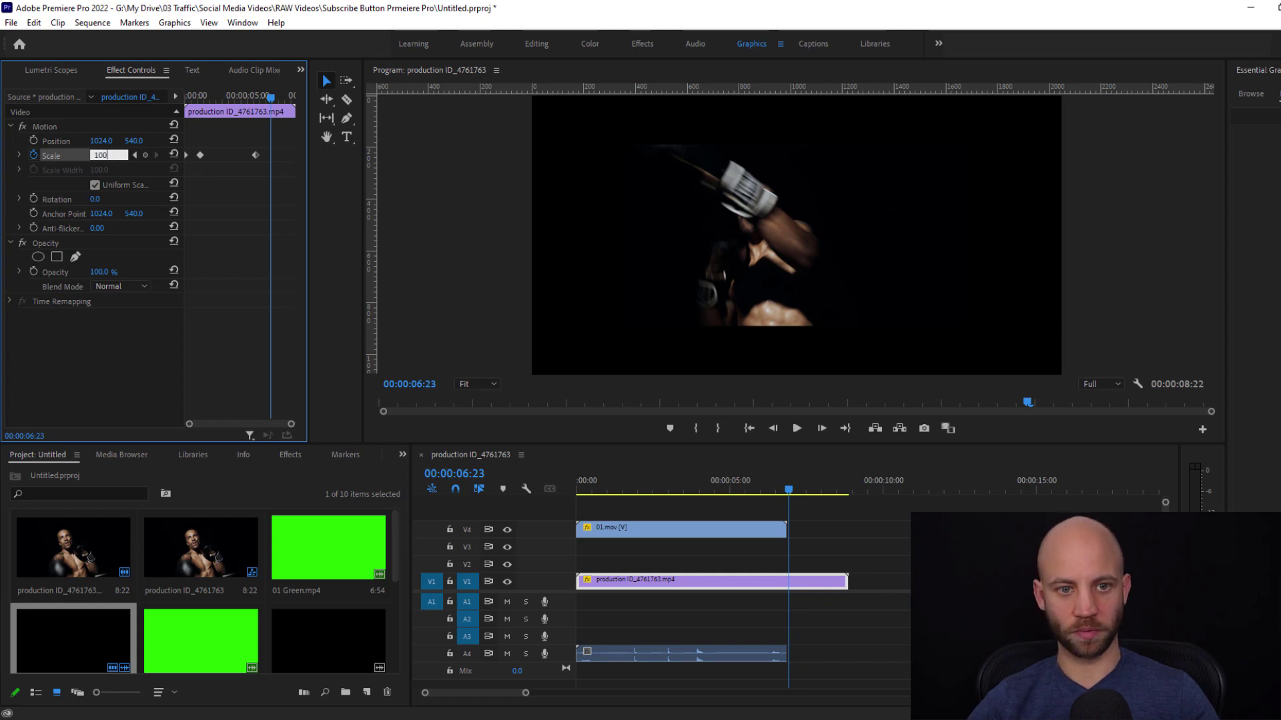
pyautogui.press('Return')
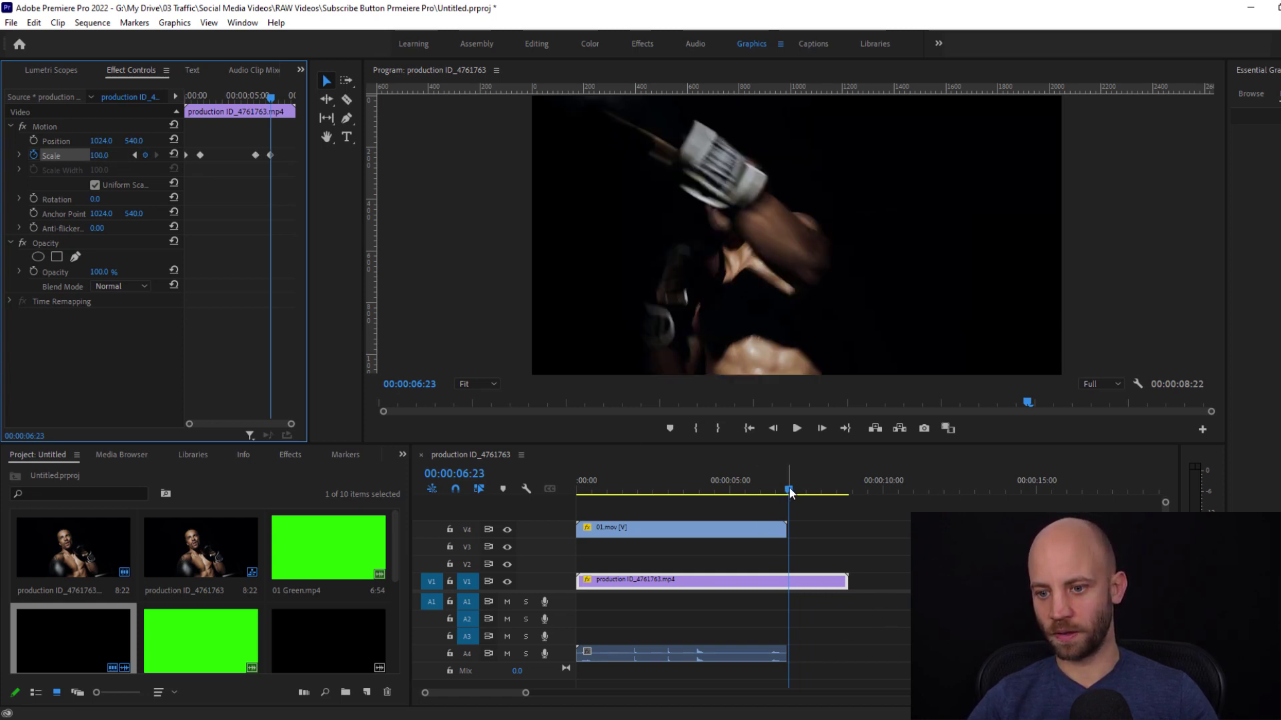
# - Play the whole animation from the start, then scrub back to 00:00:03:23 to inspect the subscribed state
pyautogui.moveTo(790, 492); pyautogui.dragTo(498, 496)
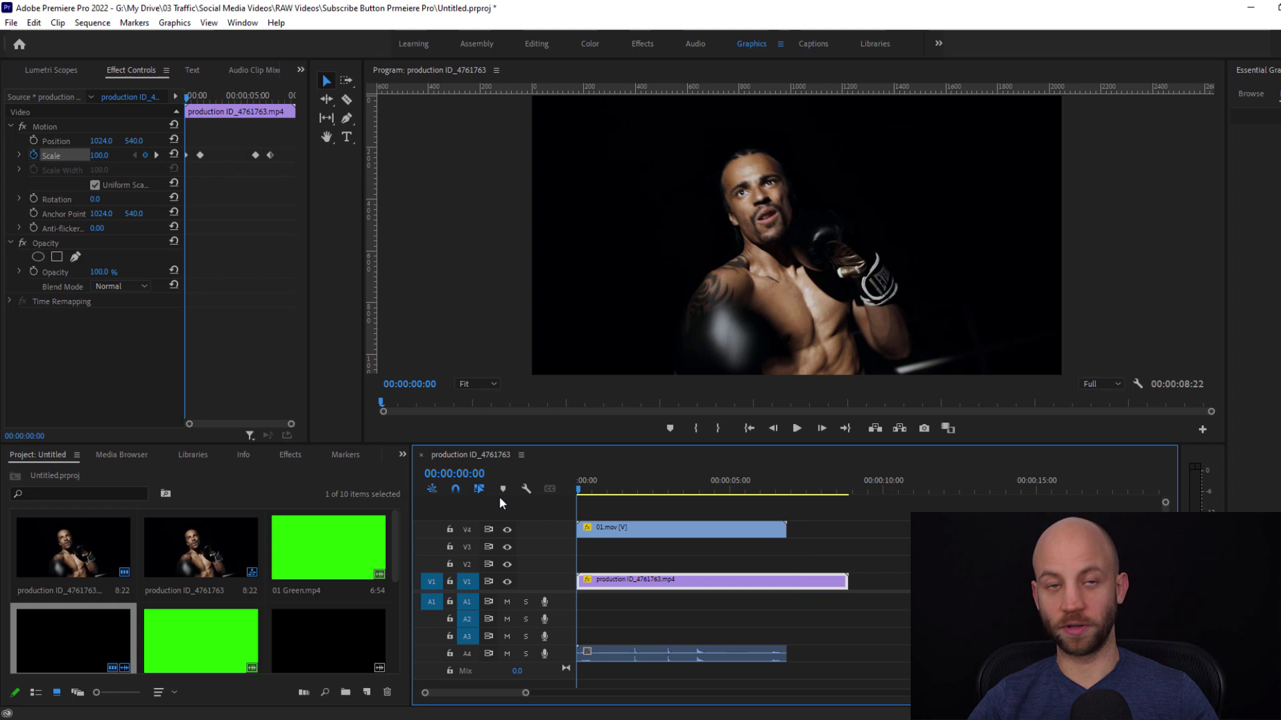
pyautogui.press('space')
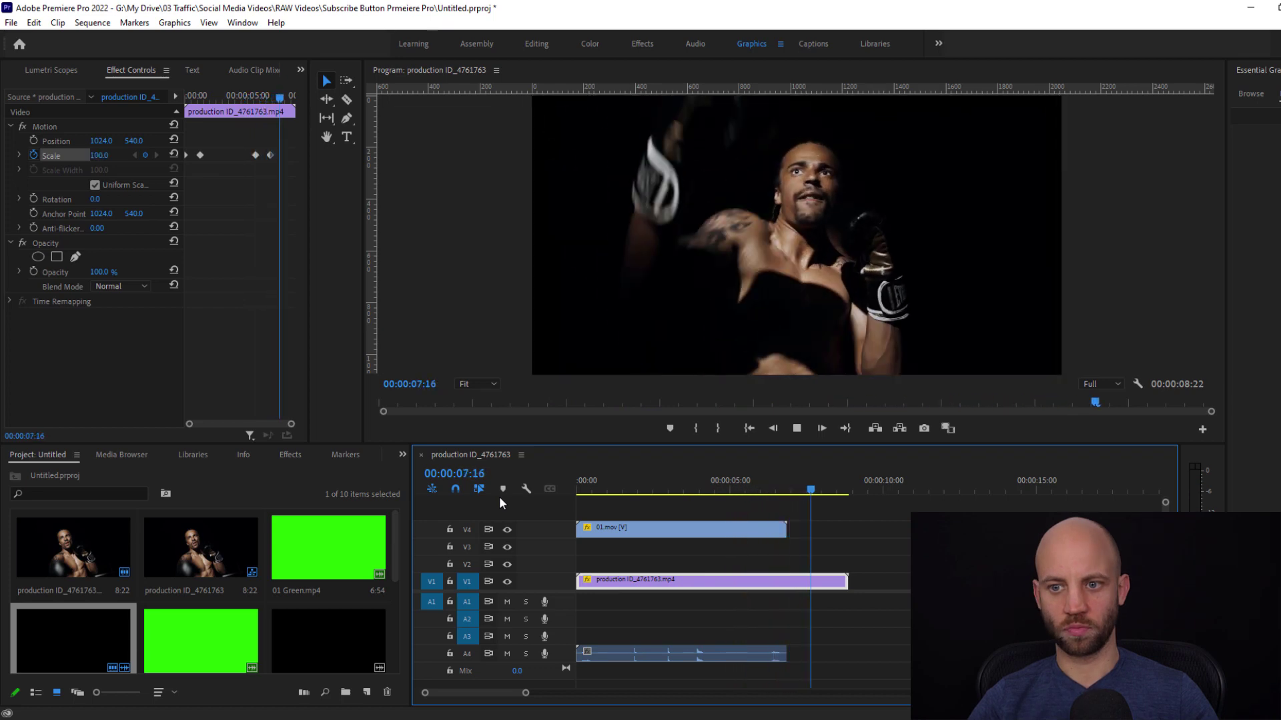
pyautogui.press('space')
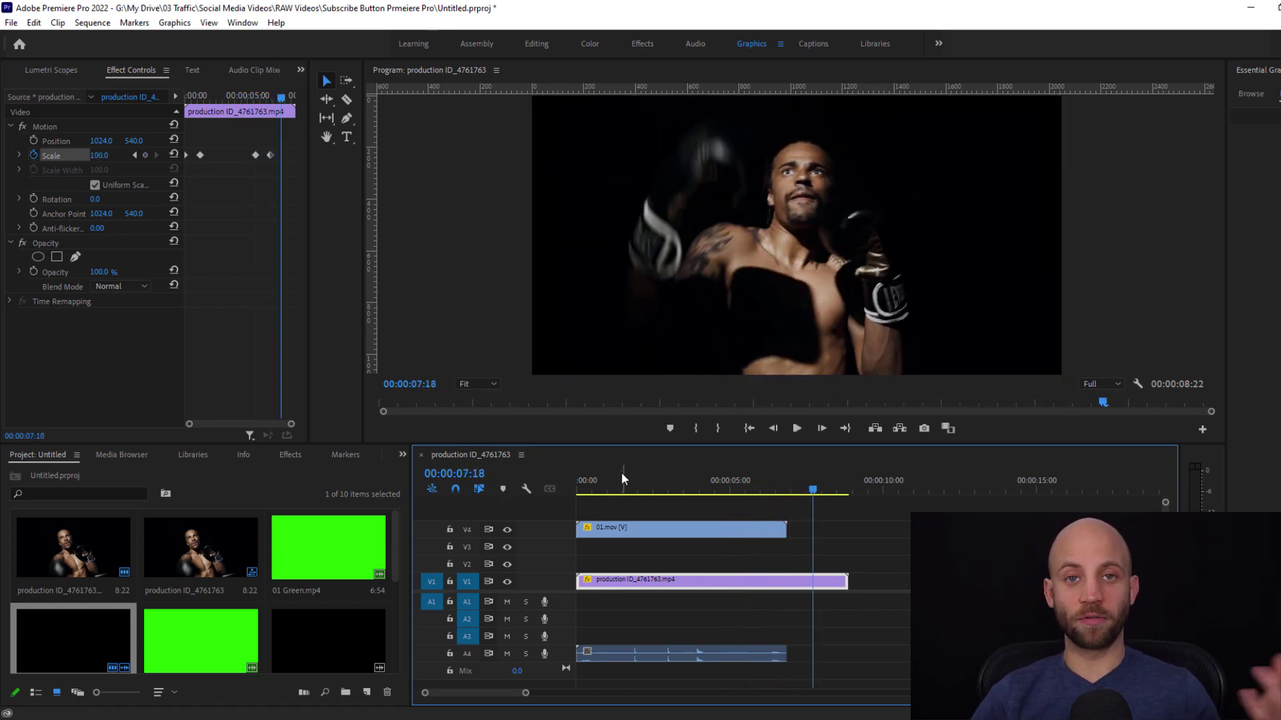
pyautogui.moveTo(602, 481); pyautogui.dragTo(696, 467)
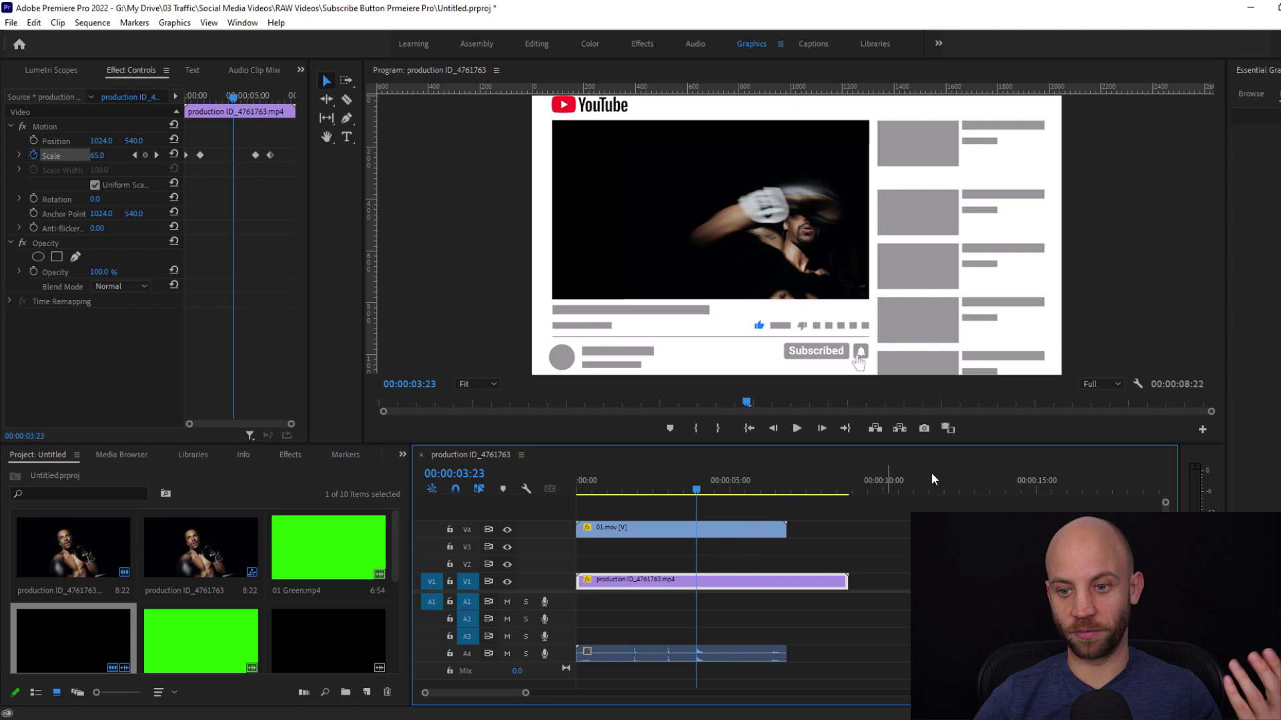
# - Delete all clips from the timeline
pyautogui.click(845, 531)
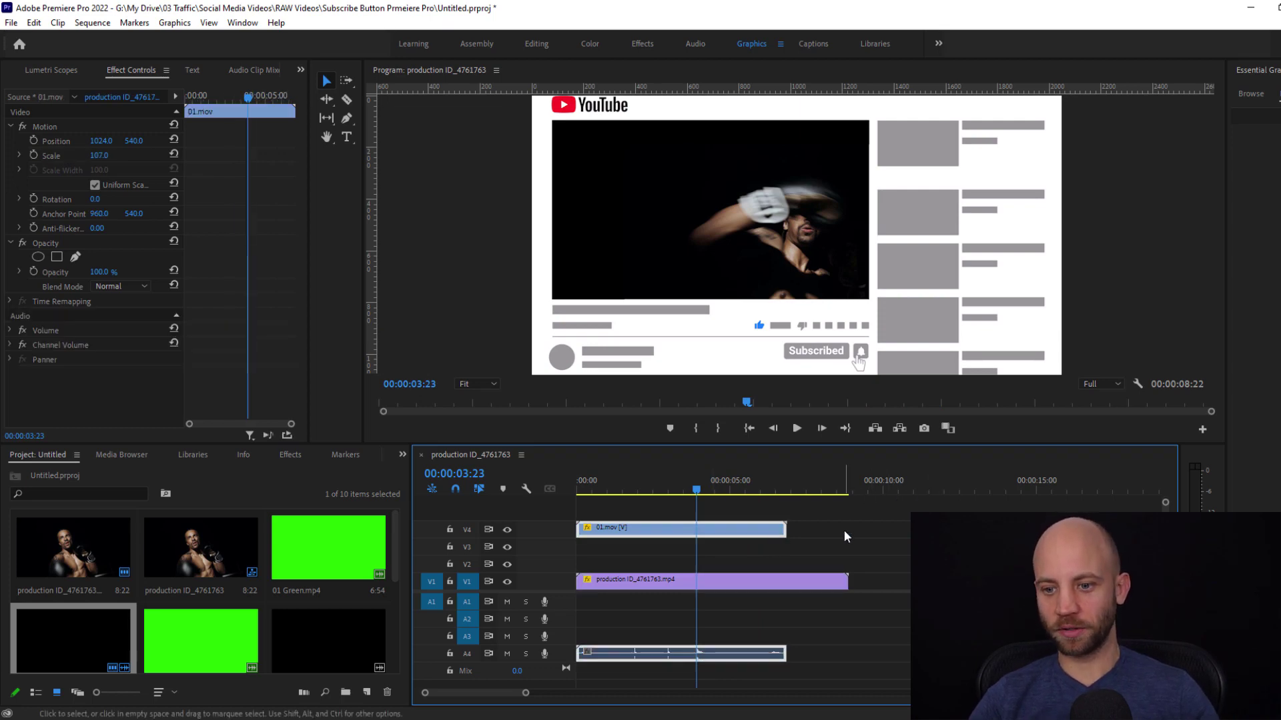
pyautogui.hotkey('ctrl', 'a')
pyautogui.press('Delete')
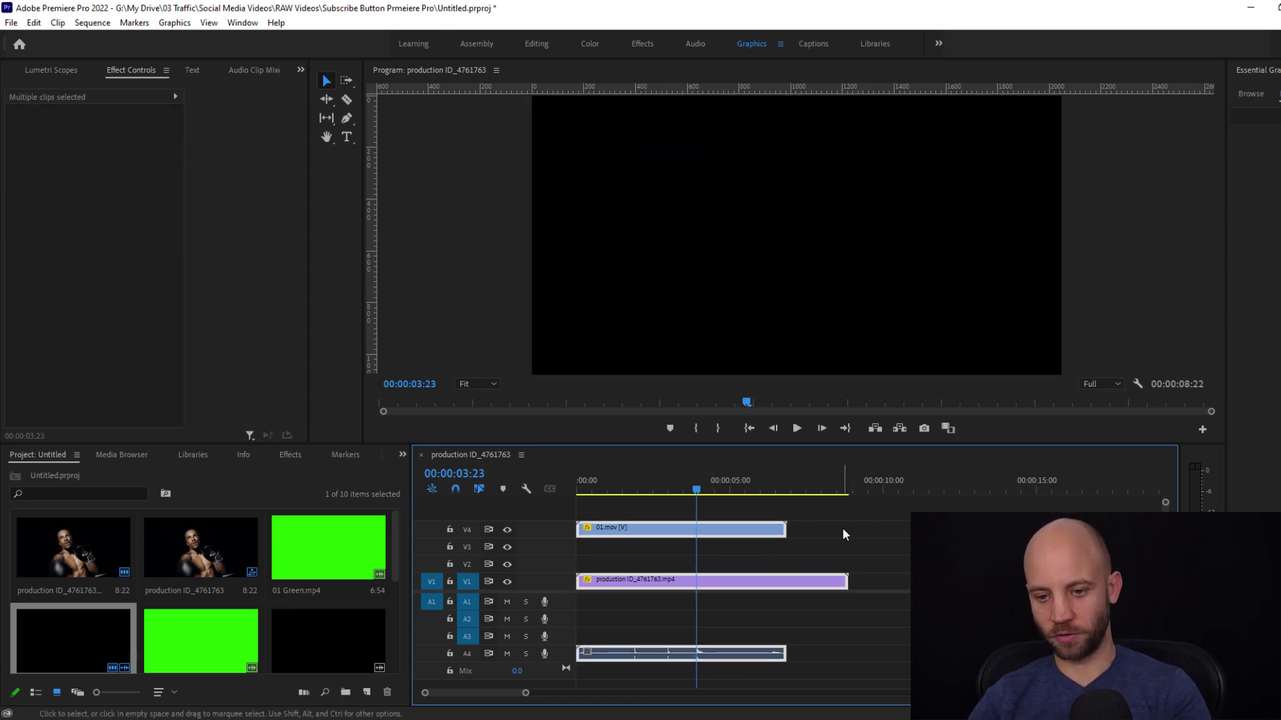
# - Place the boxer clip production ID_4761763 on V3 and the 02.mov subscribe animation on V4, both at the sequence start
pyautogui.moveTo(74, 547); pyautogui.dragTo(581, 548)
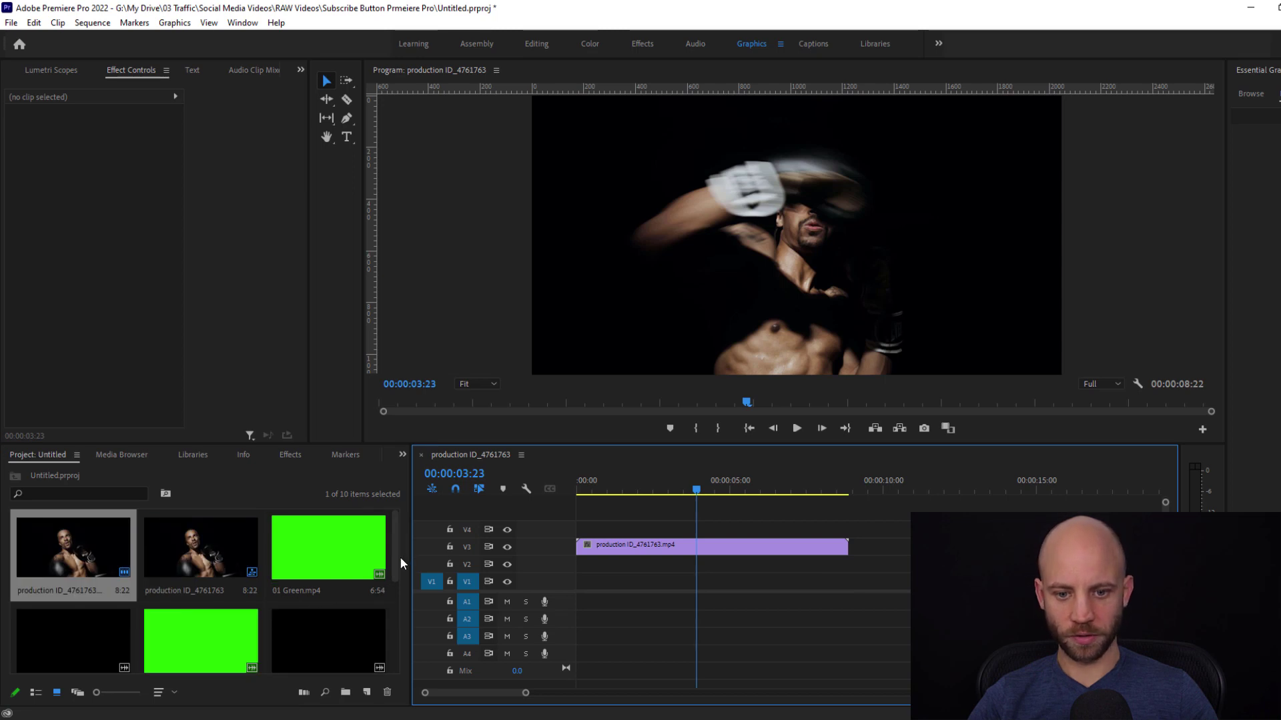
pyautogui.scroll(-2, 395, 559)
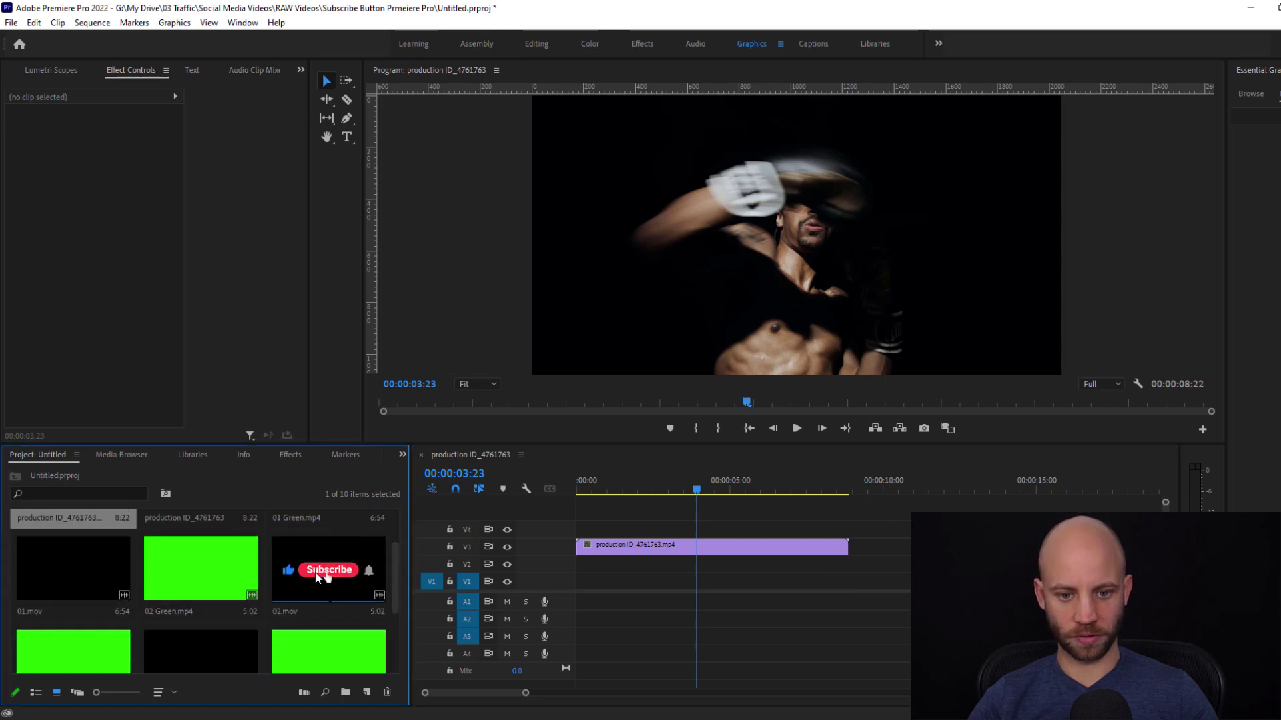
pyautogui.moveTo(304, 577); pyautogui.dragTo(572, 534)
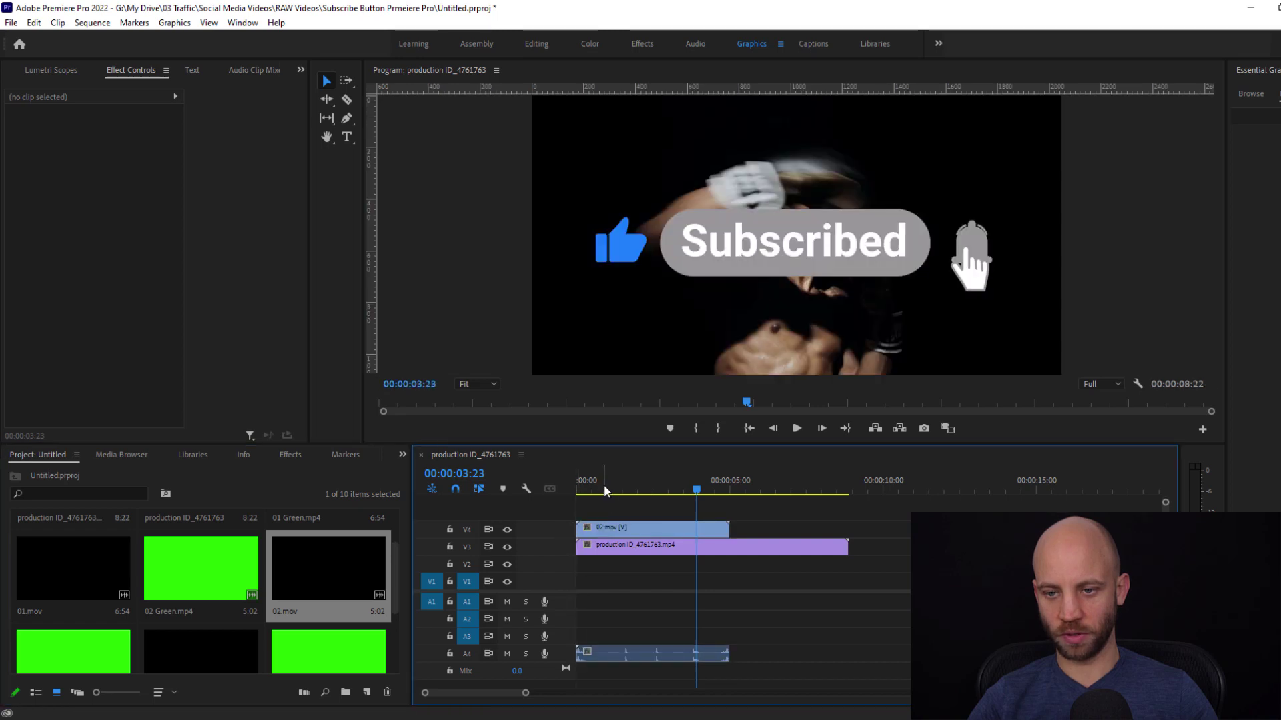
# - Play the sequence from the start to preview the 02.mov subscribe animation over the boxer clip
pyautogui.moveTo(603, 485); pyautogui.dragTo(549, 486)
pyautogui.press('space')
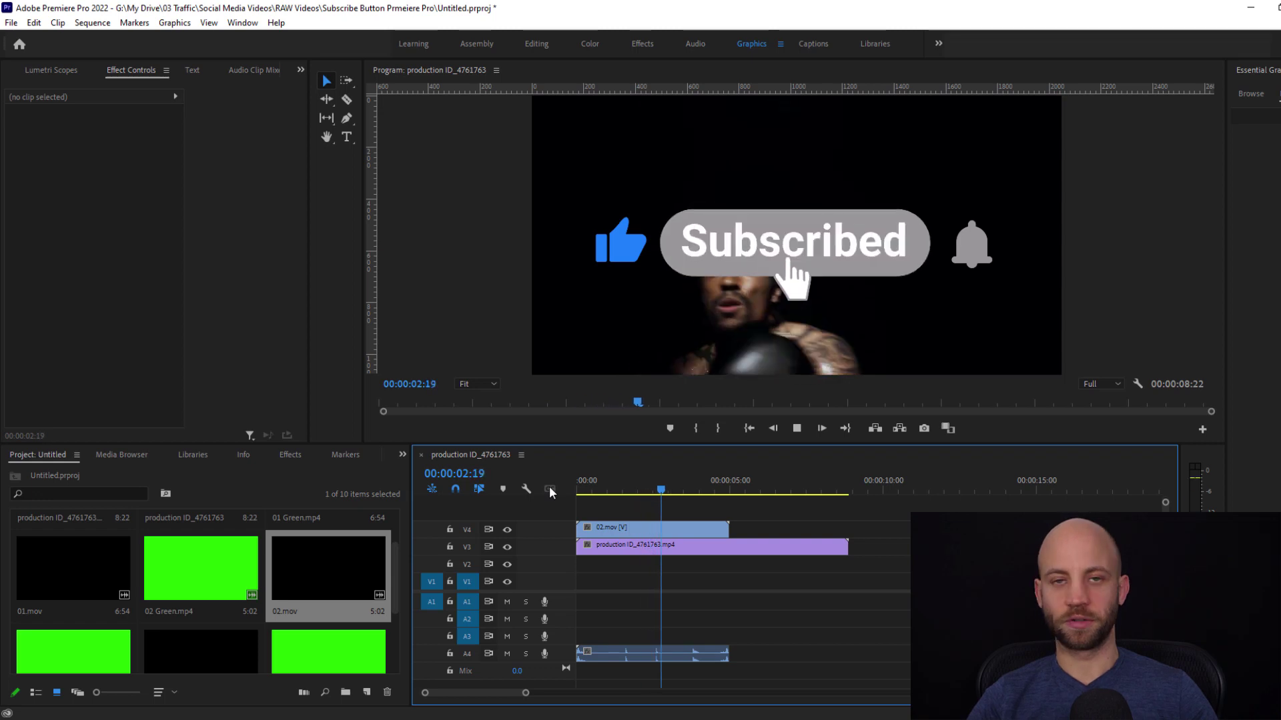
pyautogui.press('space')
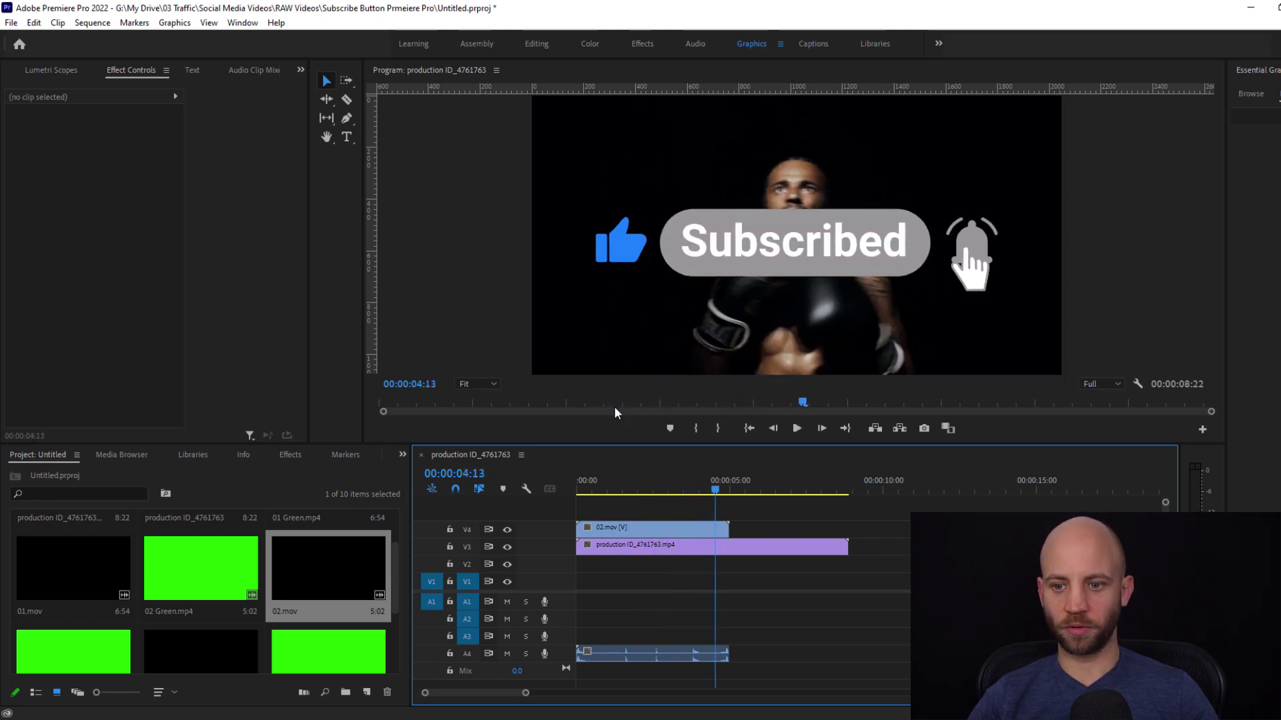
# - Set the 02.mov overlay's scale to 52 and its position to 1612, 123 in the upper-right corner of the frame
pyautogui.click(659, 529)
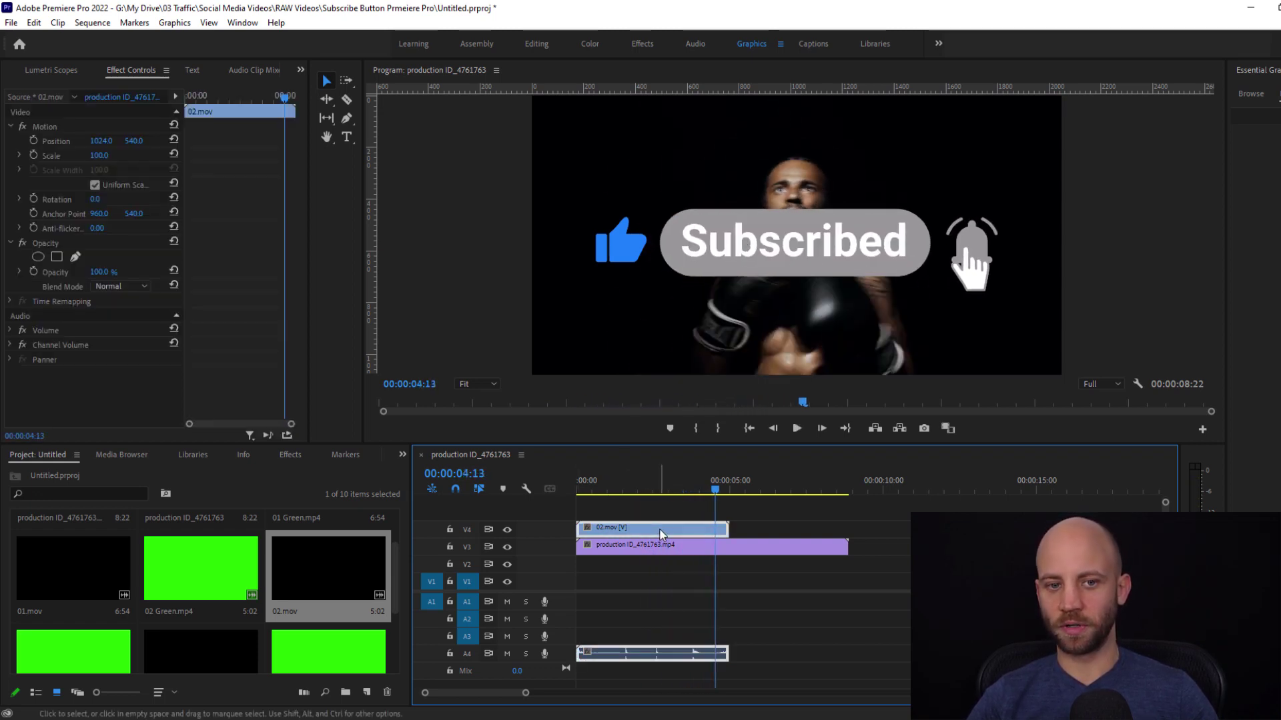
pyautogui.click(99, 156)
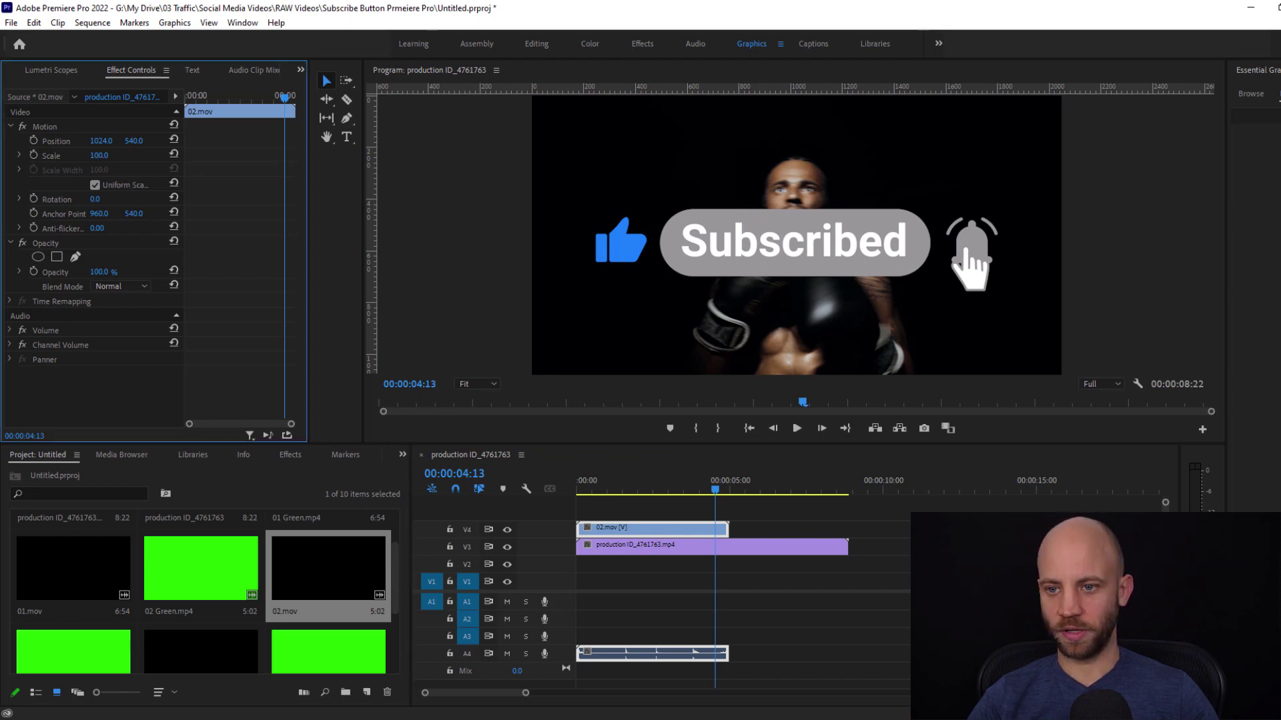
pyautogui.moveTo(99, 155); pyautogui.dragTo(67, 155)
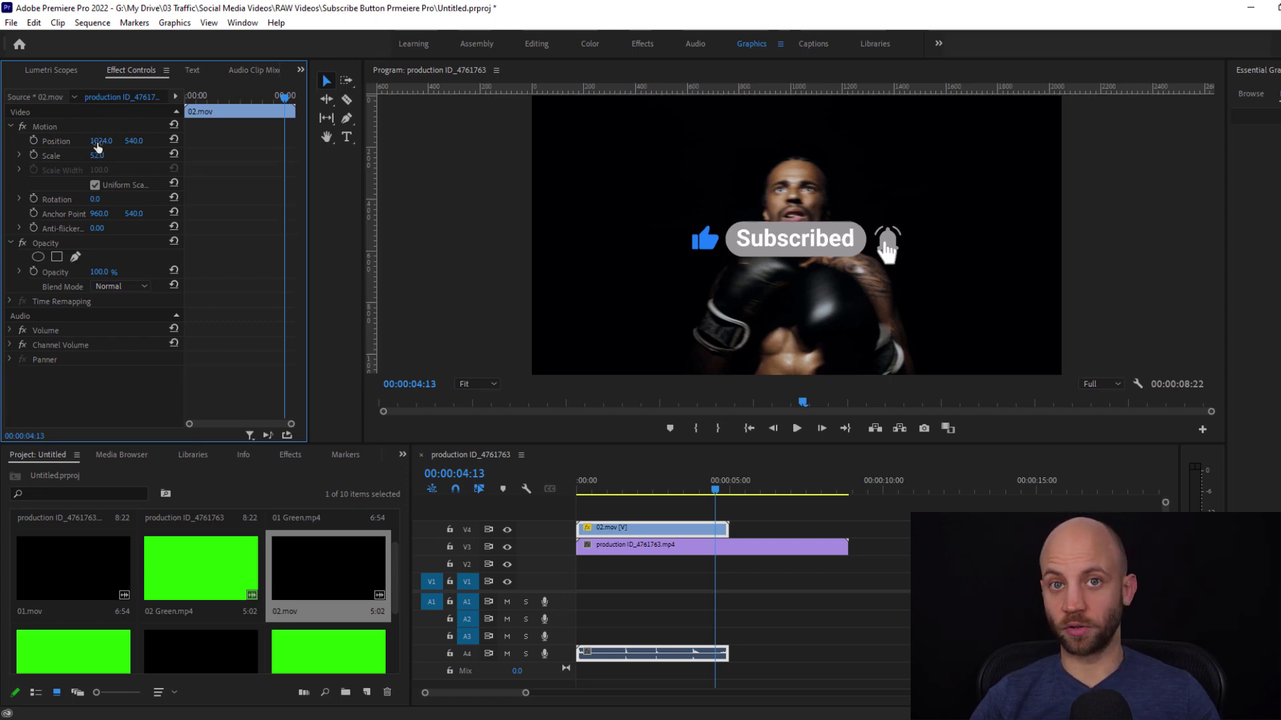
pyautogui.moveTo(100, 141)
pyautogui.mouseDown()
pyautogui.moveTo(140, 146)
pyautogui.moveTo(112, 147)
pyautogui.mouseUp()
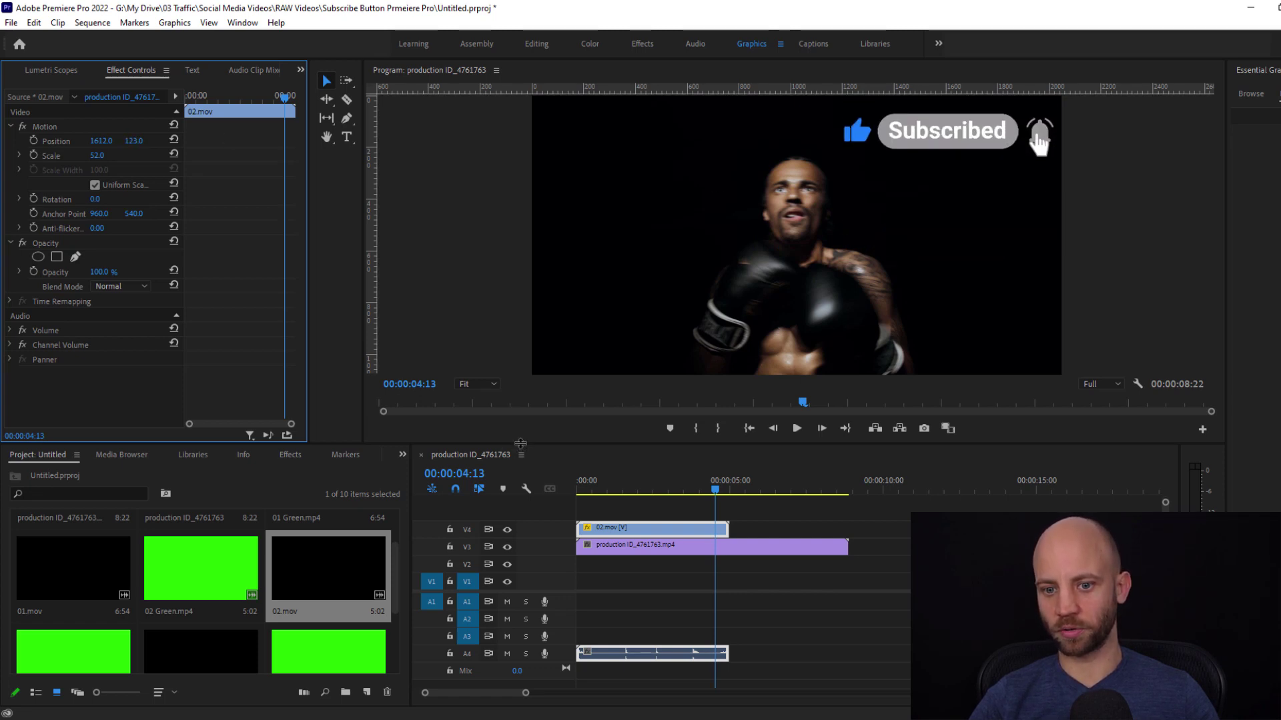
# - Move the 02.mov overlay to the frame's lower-left corner at about 354.5, 990.5 and shrink it to about 37.8 scale
pyautogui.moveTo(520, 443)
pyautogui.mouseDown()
pyautogui.moveTo(520, 533)
pyautogui.moveTo(520, 467)
pyautogui.mouseUp()
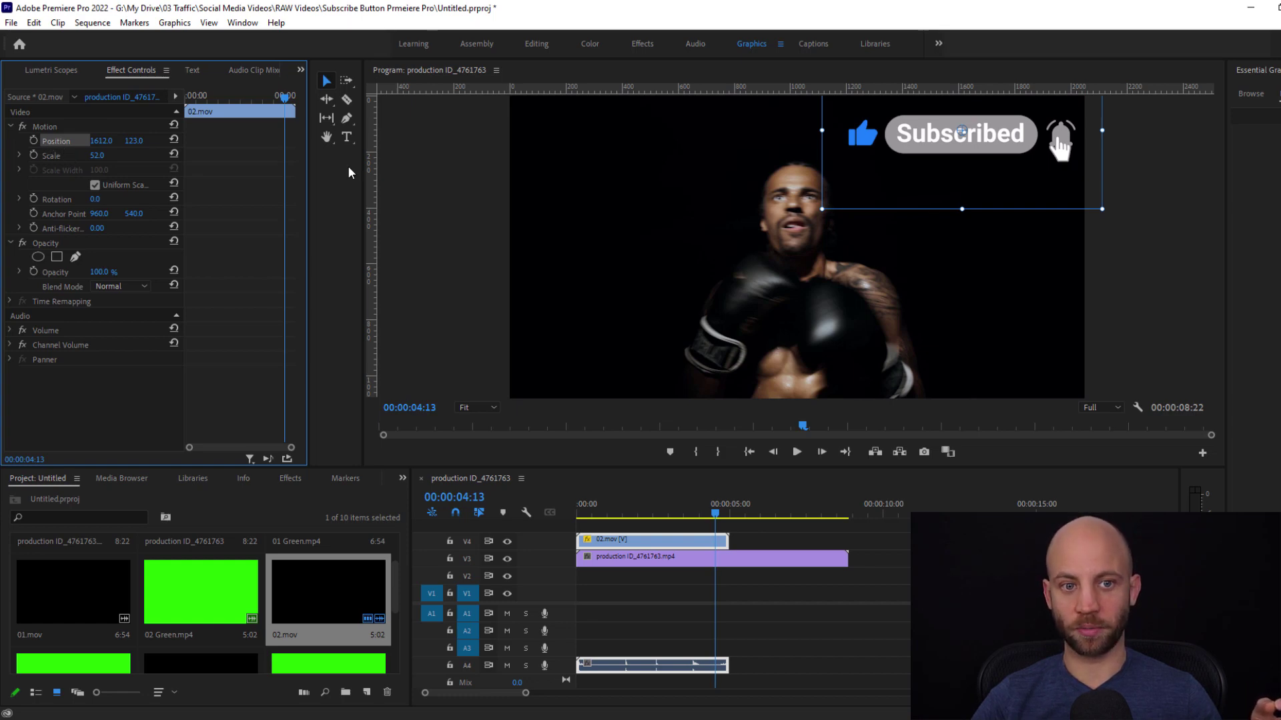
pyautogui.moveTo(978, 137); pyautogui.dragTo(655, 365)
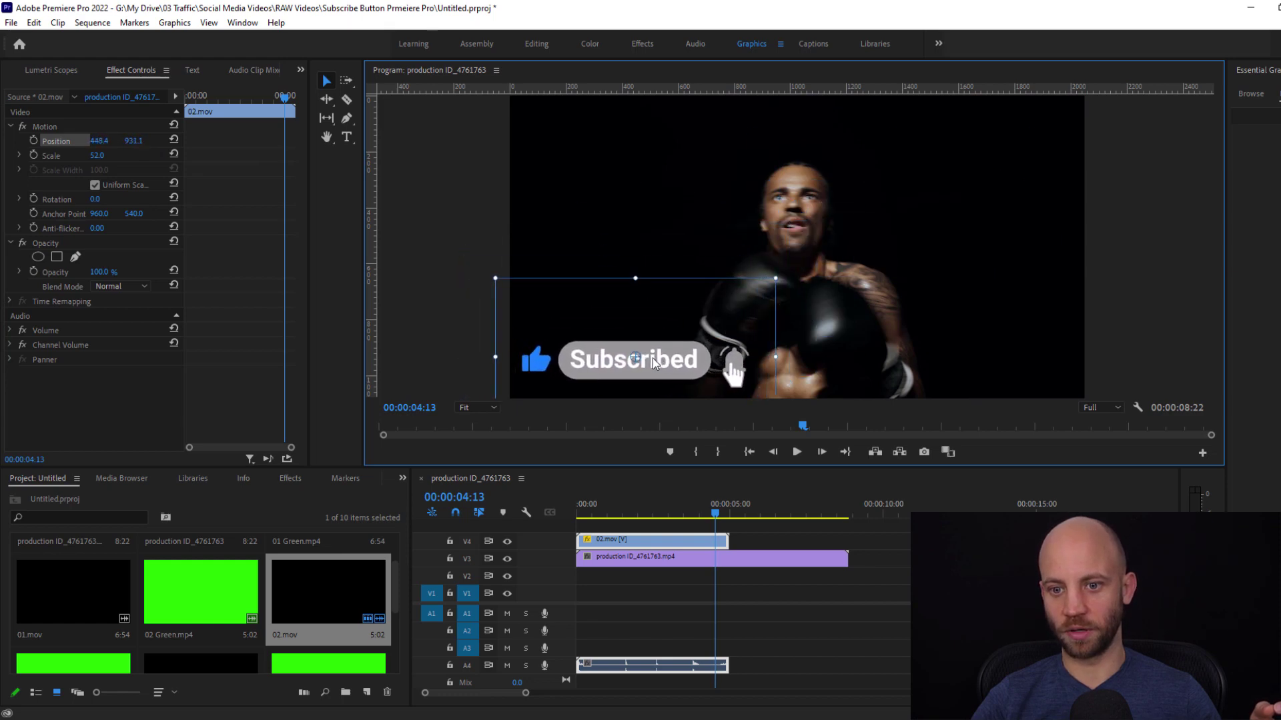
pyautogui.moveTo(777, 279); pyautogui.dragTo(747, 301)
pyautogui.moveTo(691, 335); pyautogui.dragTo(666, 348)
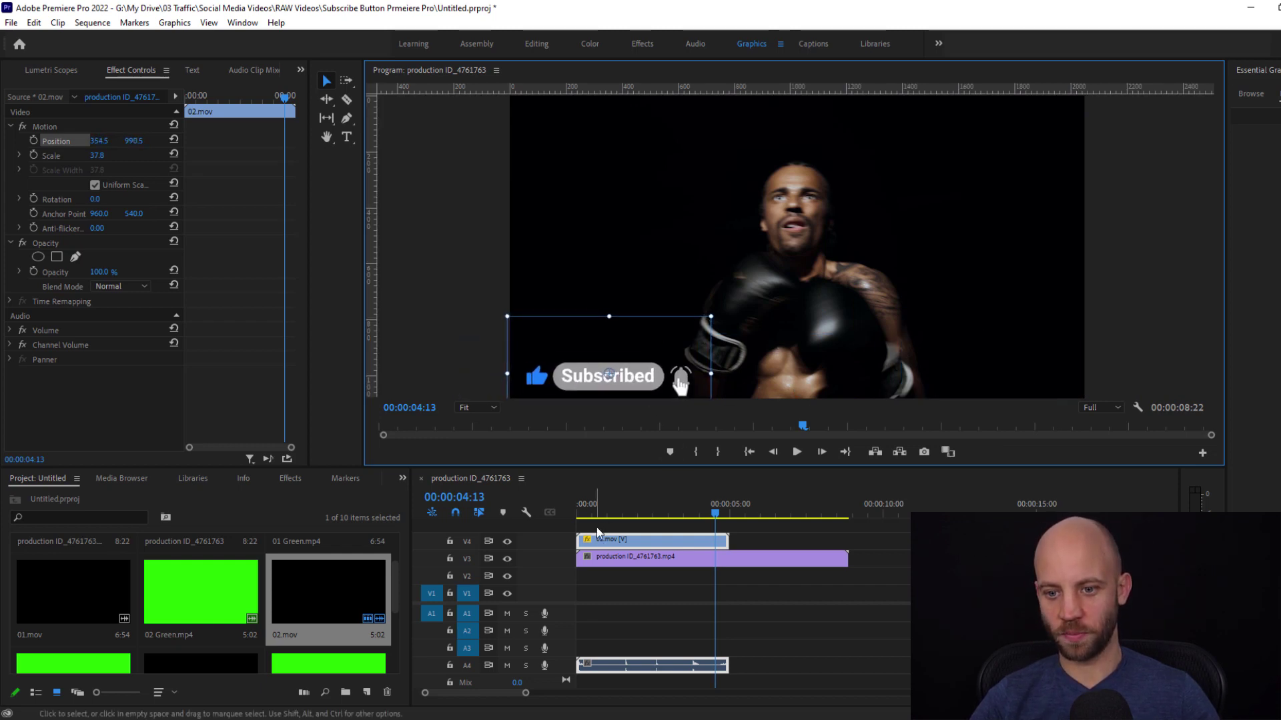
# - Preview the overlay briefly from the start, and shift the 02.mov clip to begin about 3 seconds into the sequence
pyautogui.click(525, 513)
pyautogui.press('Home')
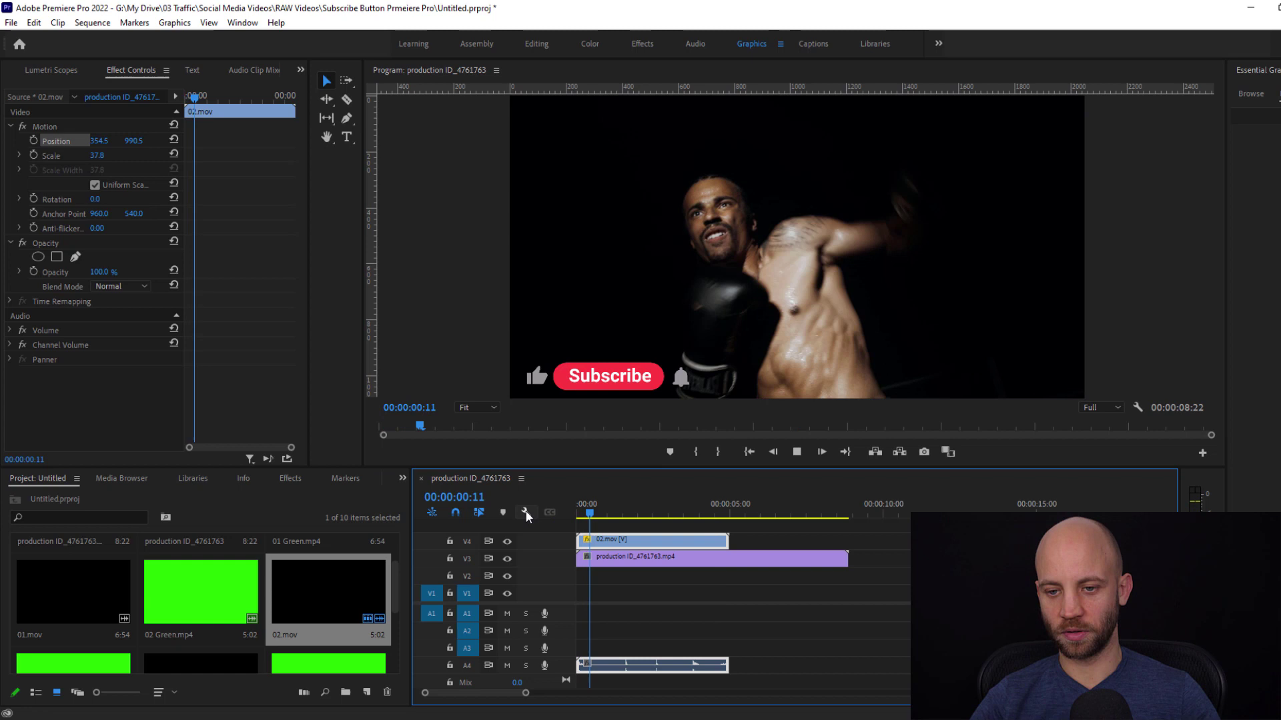
pyautogui.press('space')
pyautogui.moveTo(616, 537); pyautogui.dragTo(708, 538)
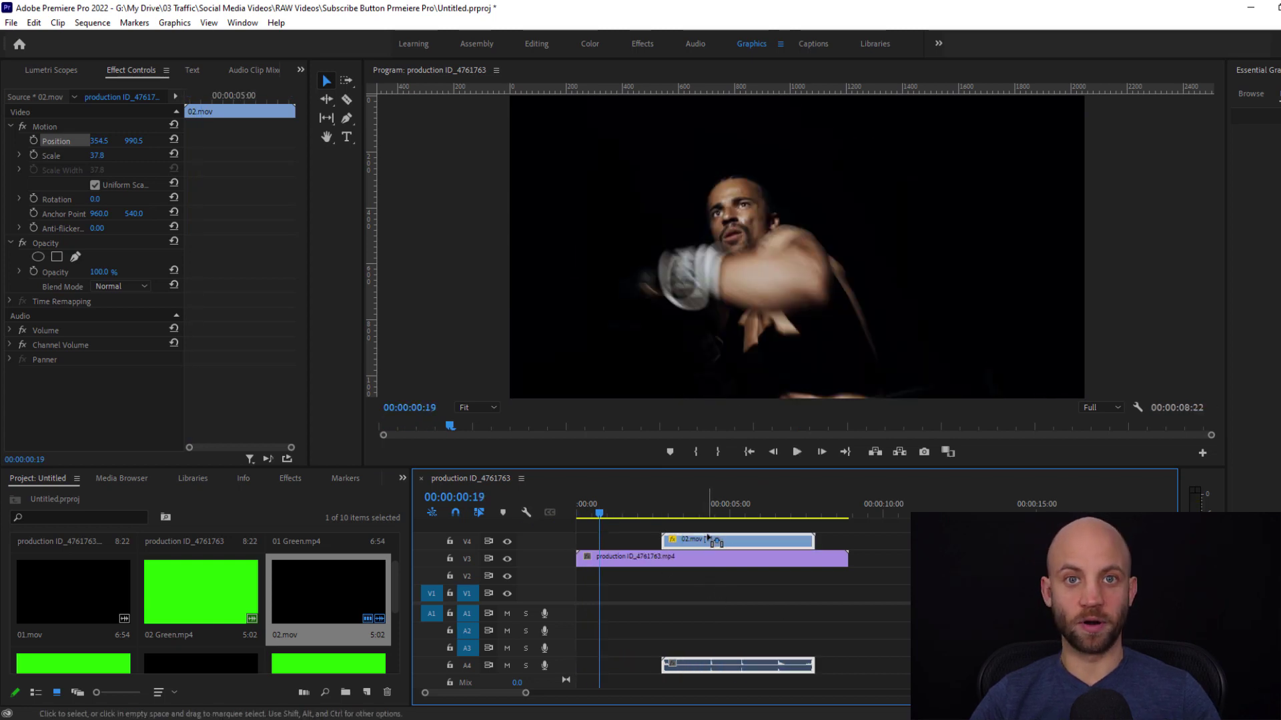
# - Play the sequence from the start to review the delayed overlay, then scrub to 00:00:03:18 to inspect the subscribe button
pyautogui.moveTo(602, 517); pyautogui.dragTo(558, 520)
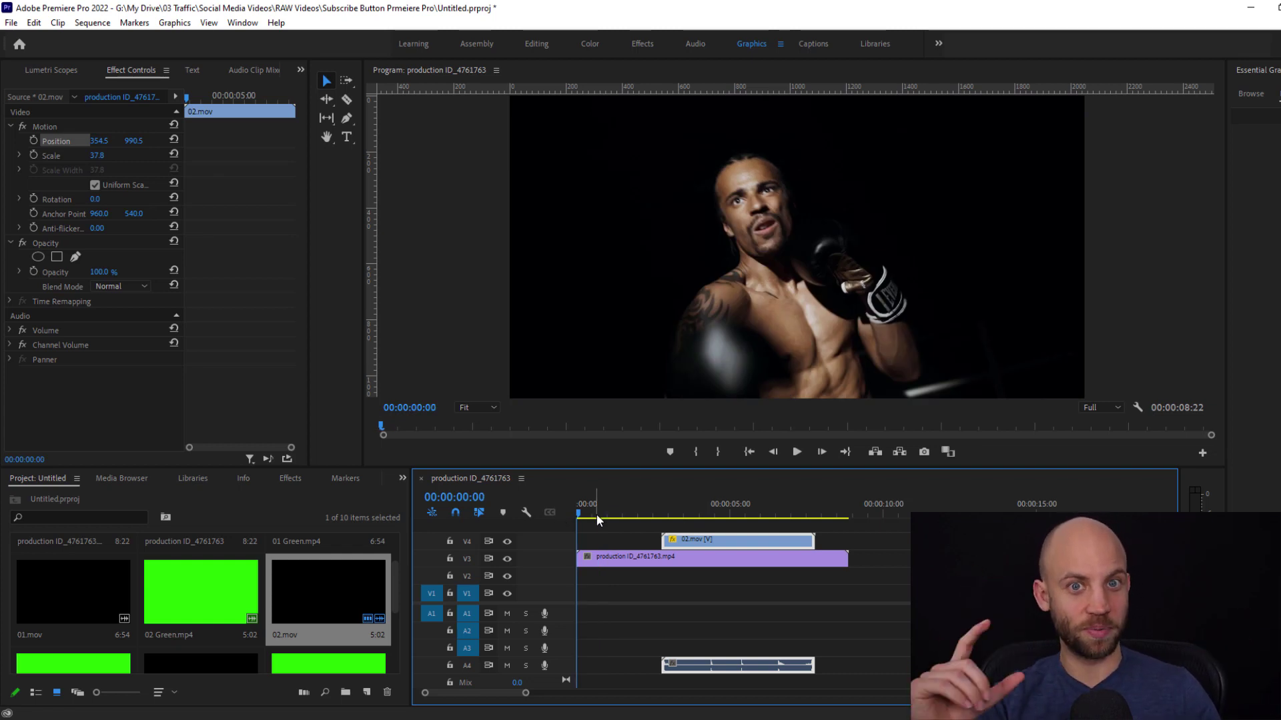
pyautogui.press('space')
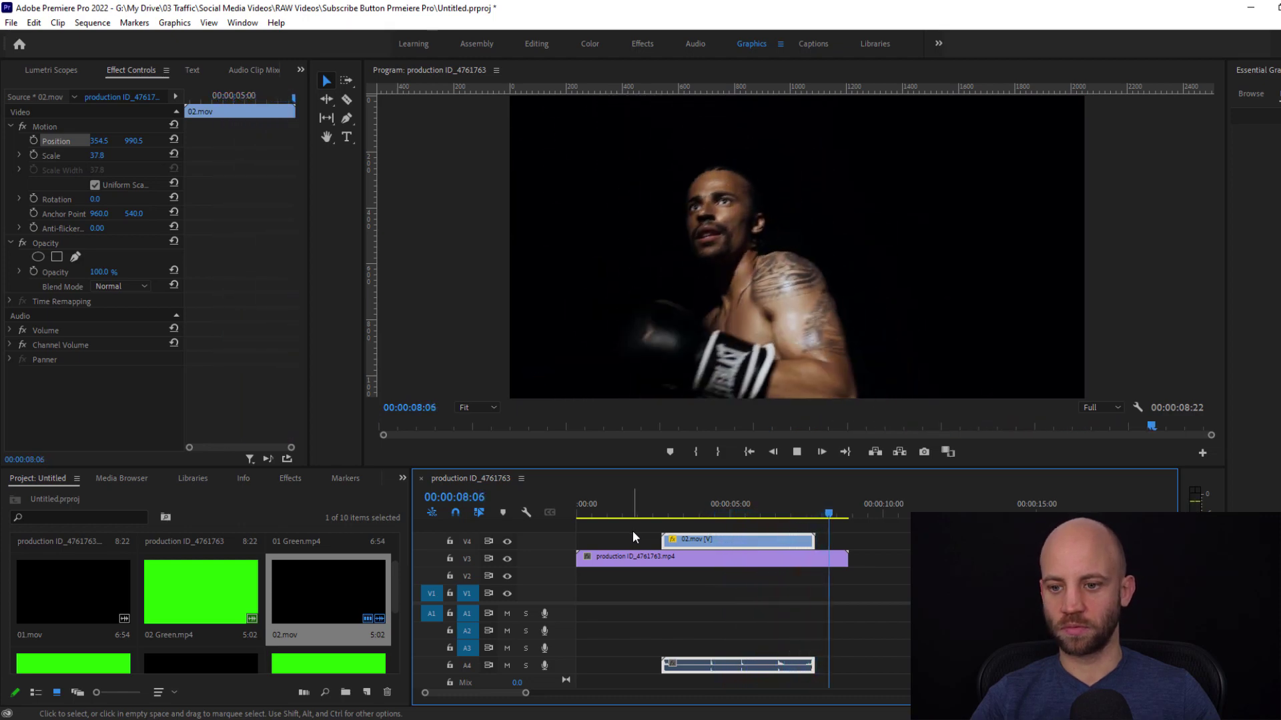
pyautogui.press('space')
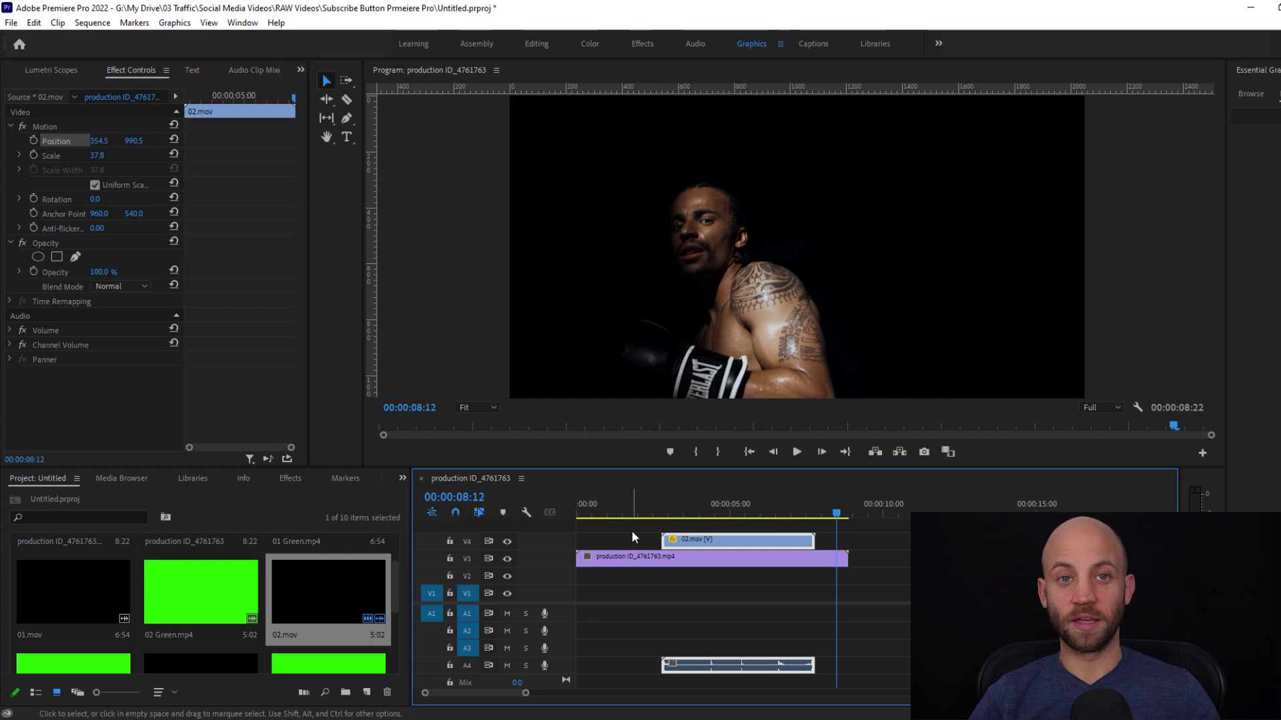
pyautogui.moveTo(597, 501); pyautogui.dragTo(694, 512)
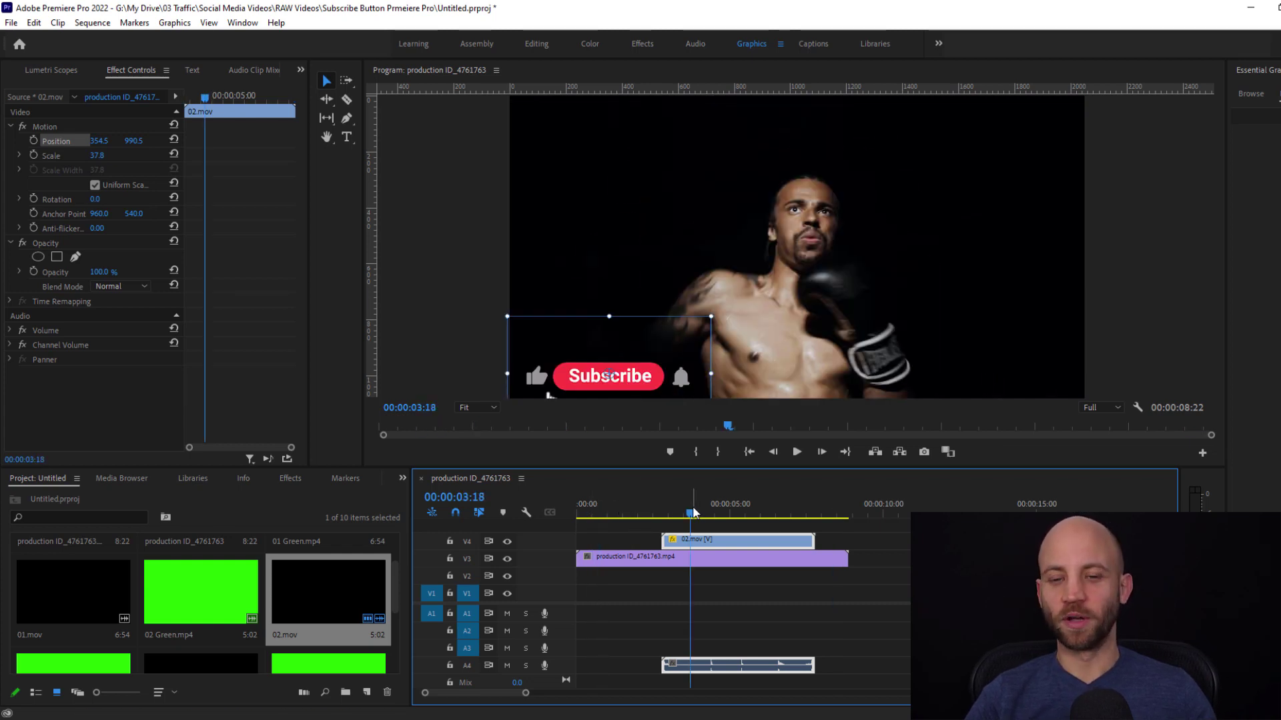